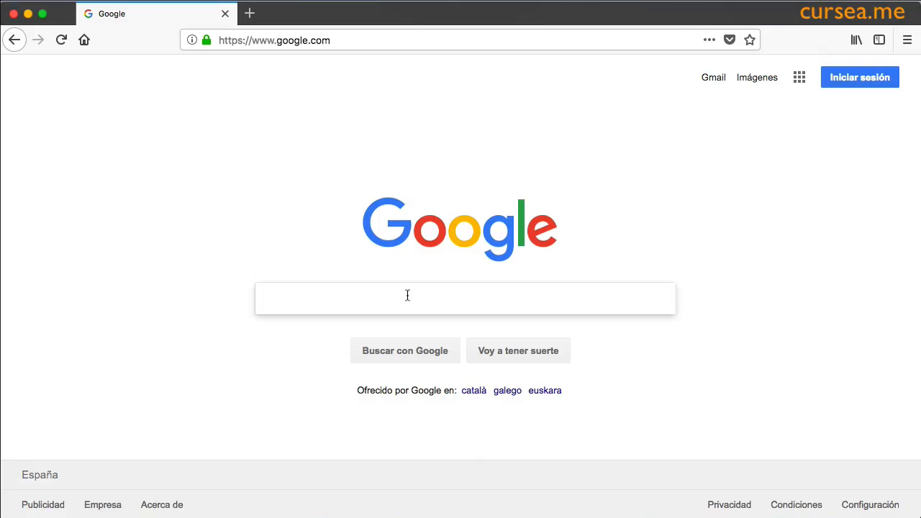
Search Google for "virtual box", go to the official VirtualBox site and open its VirtualBox 5.2 download page
{"action": "type", "text": "virtual box"}
{"action": "key", "text": "Return"}
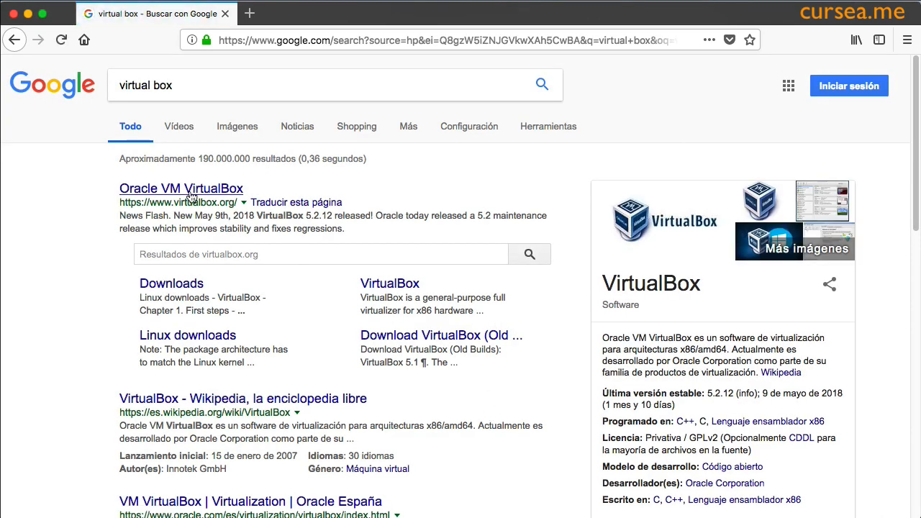
{"action": "left_click", "coordinate": [190, 193]}
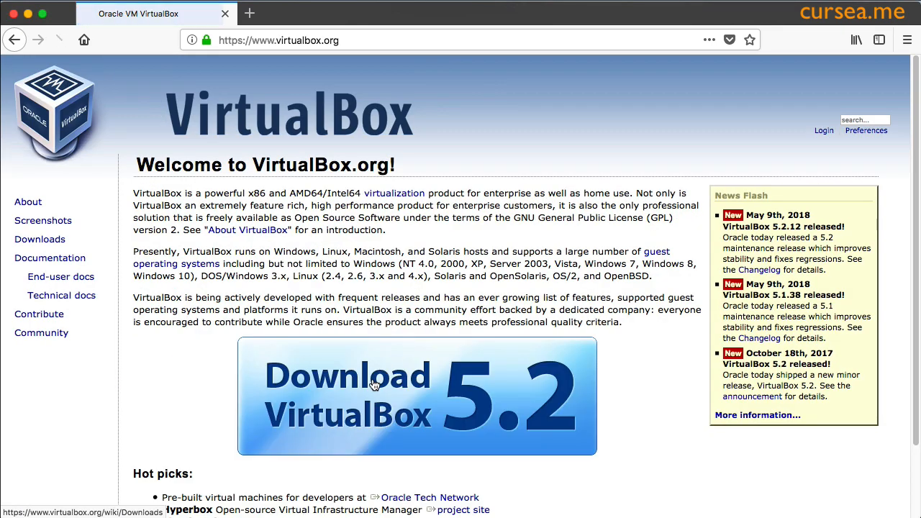
{"action": "left_click", "coordinate": [373, 385]}
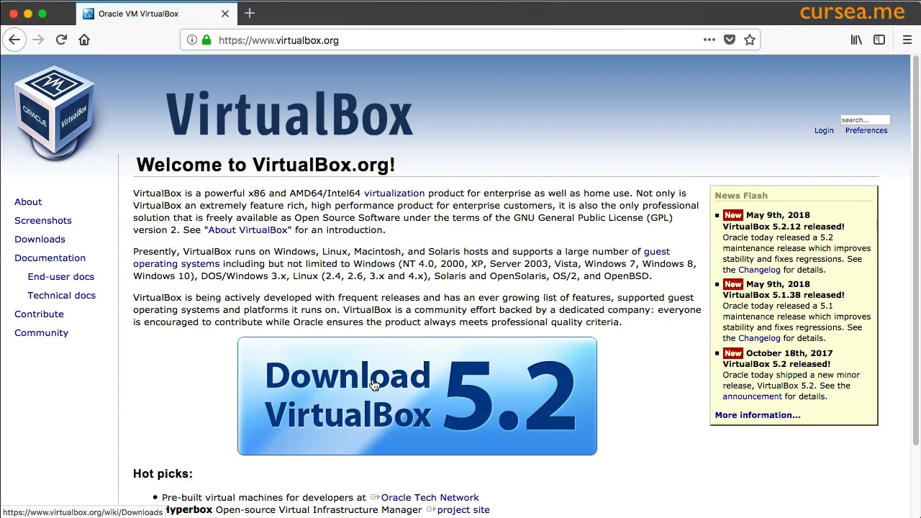
Examine the VirtualBox 5.2.12 platform packages offered for Windows hosts, OS X hosts and Linux distributions
{"action": "left_click", "coordinate": [229, 318]}
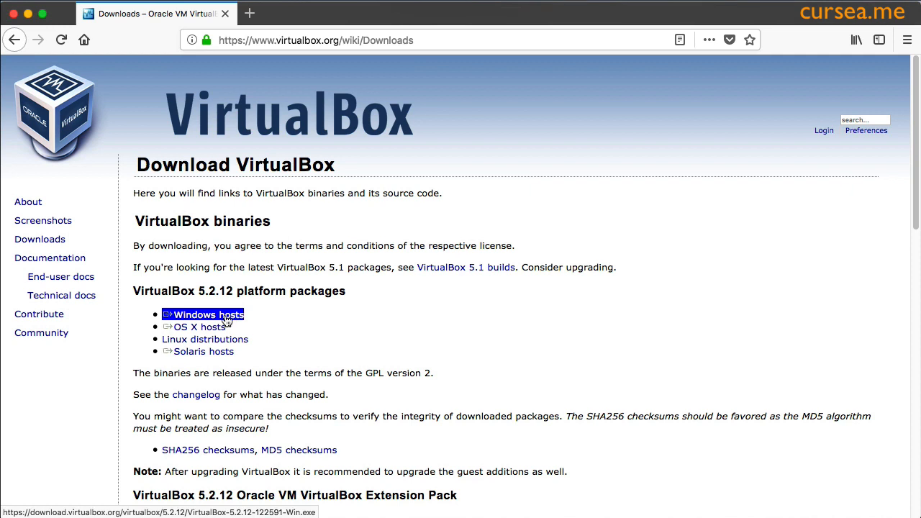
{"action": "left_click", "coordinate": [208, 332]}
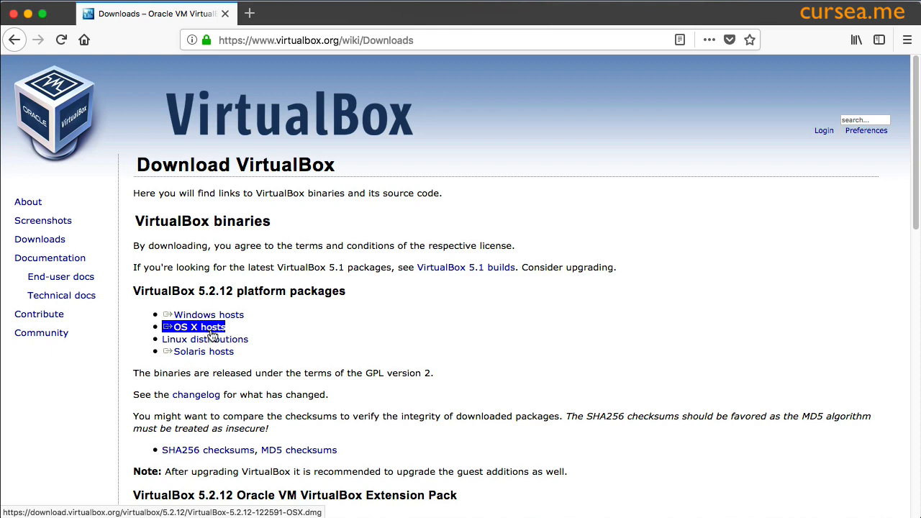
{"action": "left_click", "coordinate": [237, 340]}
{"action": "left_click", "coordinate": [218, 329]}
{"action": "left_click", "coordinate": [215, 319]}
{"action": "left_click", "coordinate": [212, 302]}
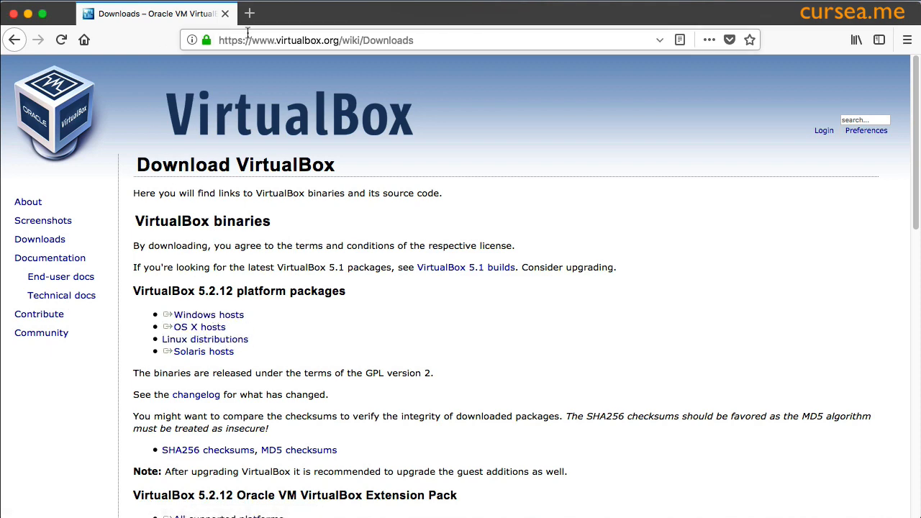
Switch to the other browser window, search Google for "debian download" and open the stable images section of Debian's HTTP/FTP CD/DVD page
{"action": "key", "text": "super+Tab"}
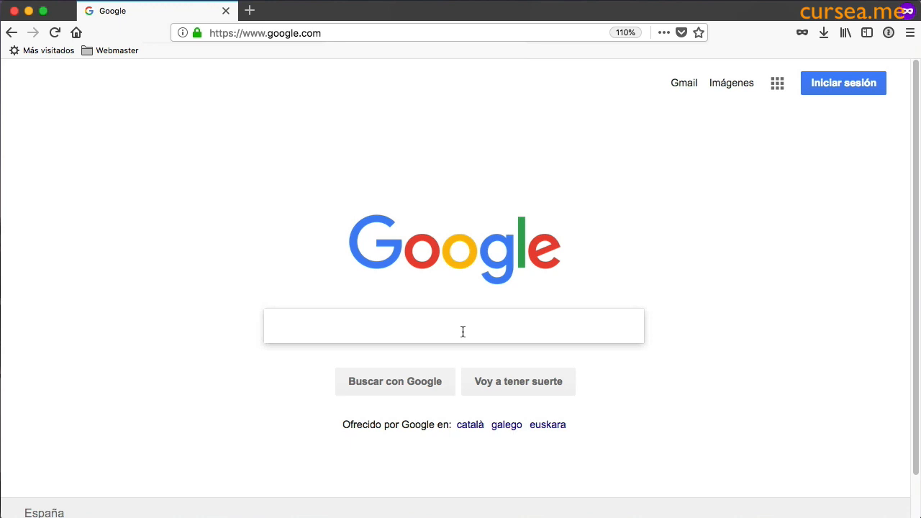
{"action": "type", "text": "de"}
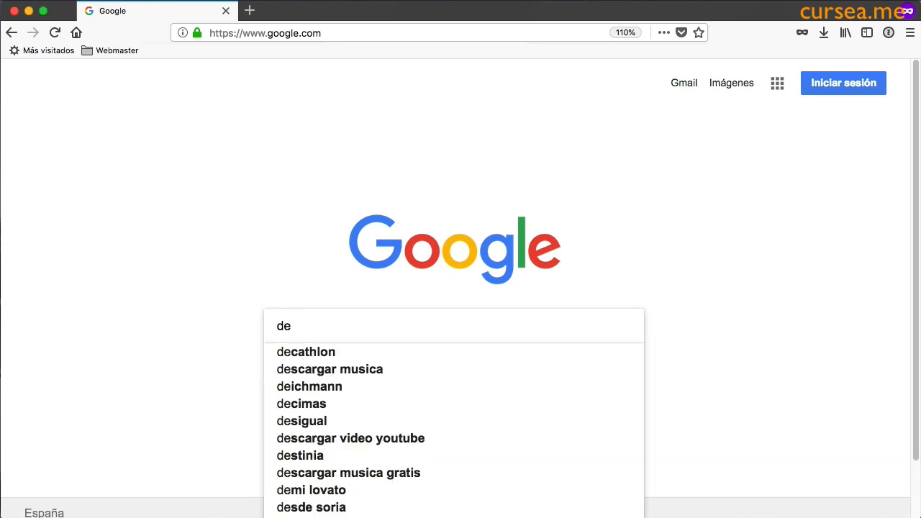
{"action": "type", "text": "bian download"}
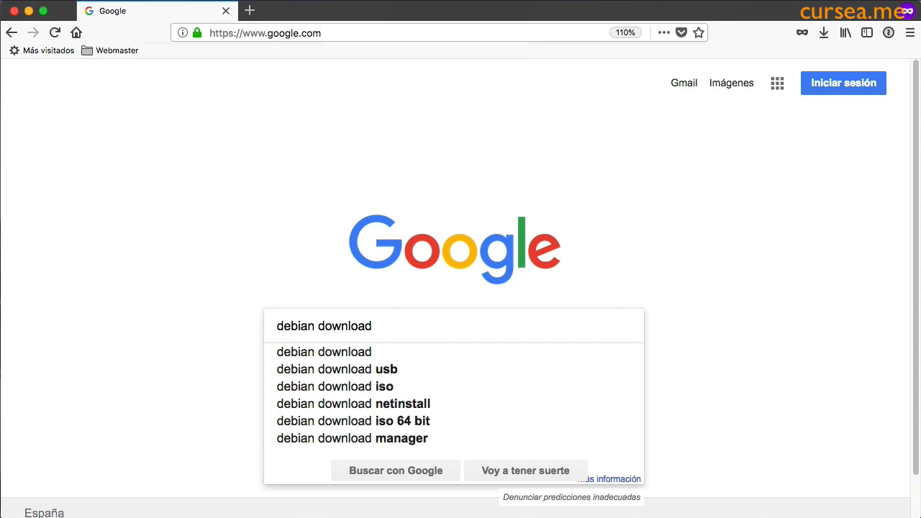
{"action": "key", "text": "Return"}
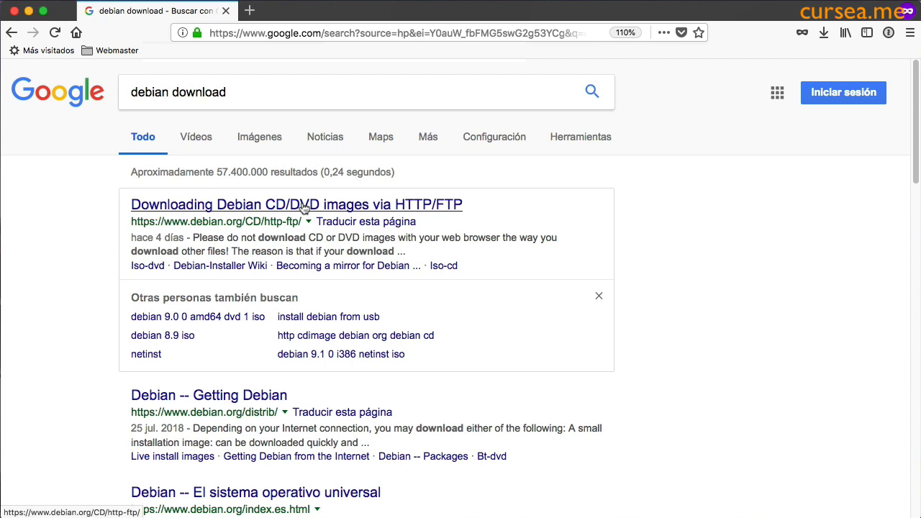
{"action": "left_click", "coordinate": [304, 208]}
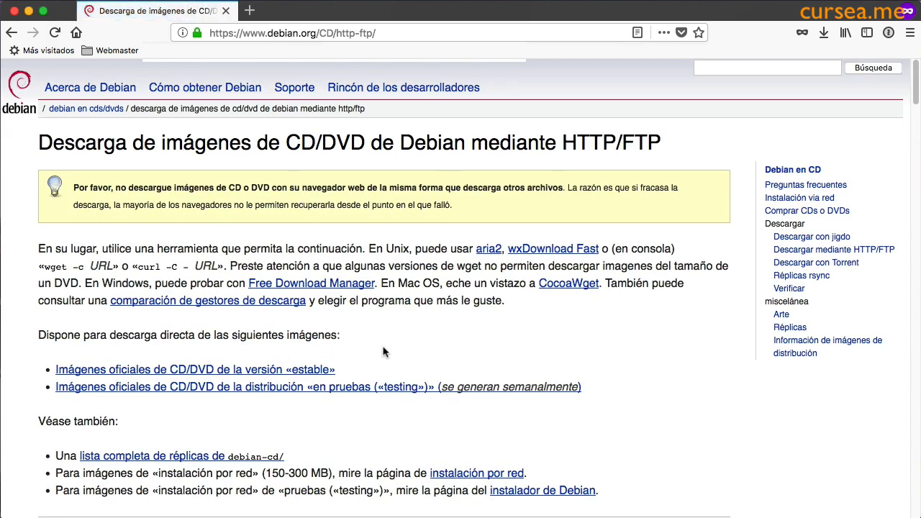
{"action": "scroll", "coordinate": [364, 354], "scroll_direction": "down", "scroll_amount": 1}
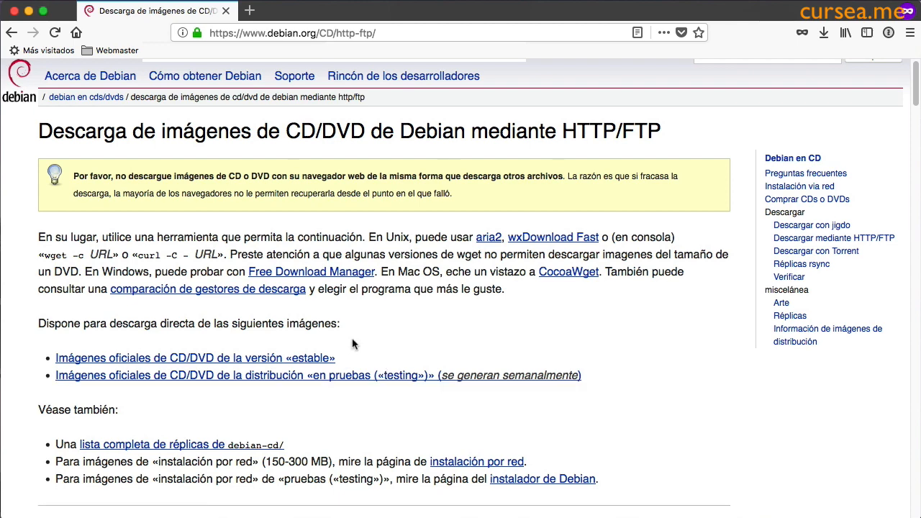
{"action": "left_click", "coordinate": [277, 359]}
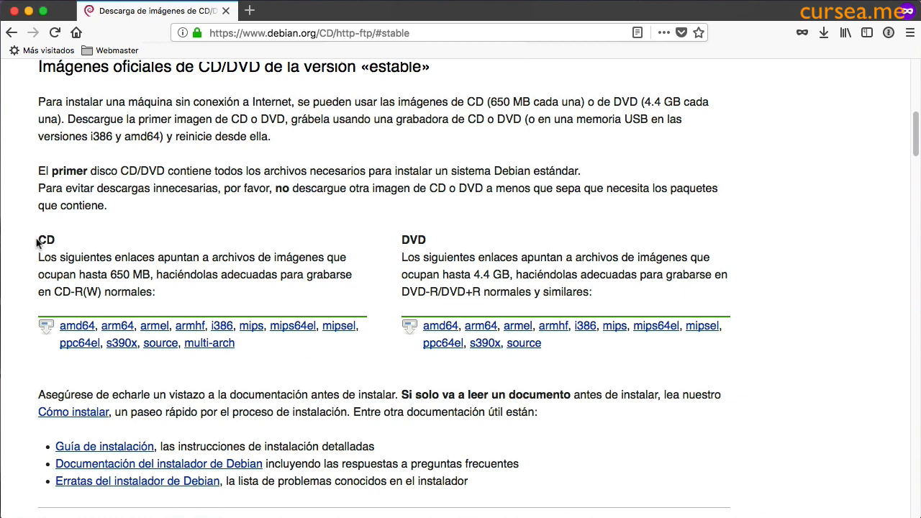
Compare the CD and DVD image descriptions and the architectures listed for the stable Debian version
{"action": "left_click_drag", "start_coordinate": [41, 240], "coordinate": [603, 309]}
{"action": "left_click", "coordinate": [204, 251]}
{"action": "left_click_drag", "start_coordinate": [39, 240], "coordinate": [190, 291]}
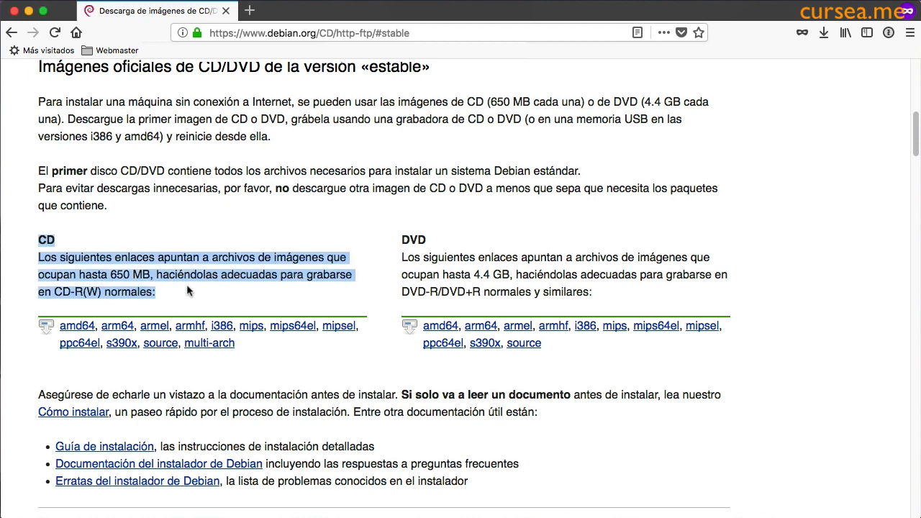
{"action": "left_click", "coordinate": [188, 290]}
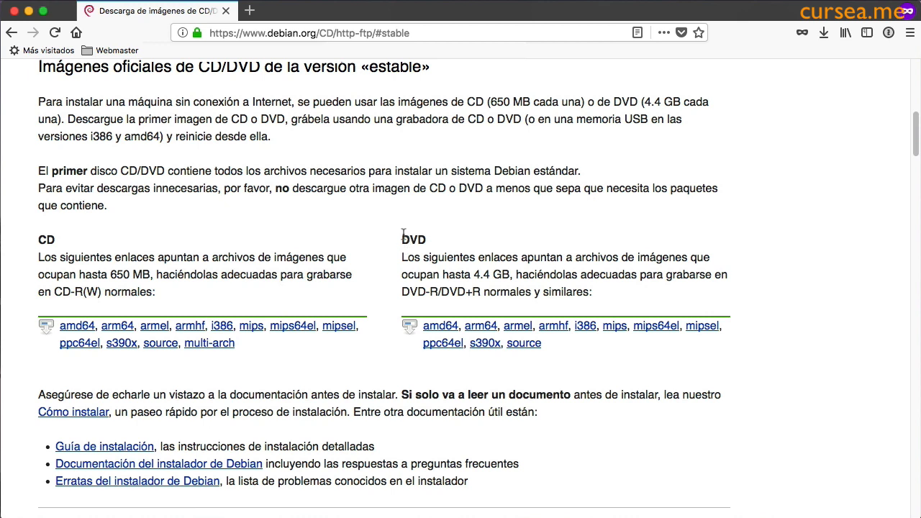
{"action": "left_click_drag", "start_coordinate": [403, 237], "coordinate": [621, 300]}
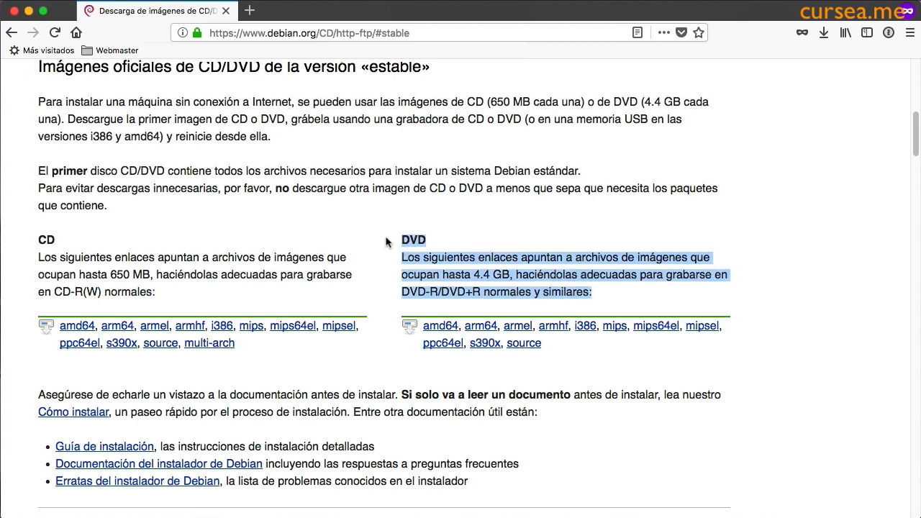
{"action": "left_click", "coordinate": [410, 240]}
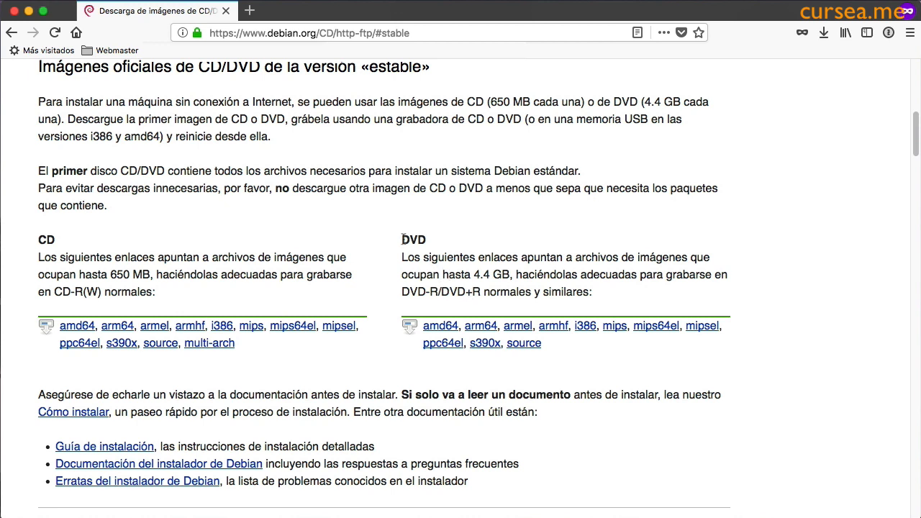
{"action": "left_click_drag", "start_coordinate": [403, 238], "coordinate": [595, 288]}
{"action": "left_click", "coordinate": [595, 288]}
{"action": "left_click_drag", "start_coordinate": [41, 241], "coordinate": [61, 244]}
{"action": "left_click", "coordinate": [111, 268]}
{"action": "left_click_drag", "start_coordinate": [403, 240], "coordinate": [592, 294]}
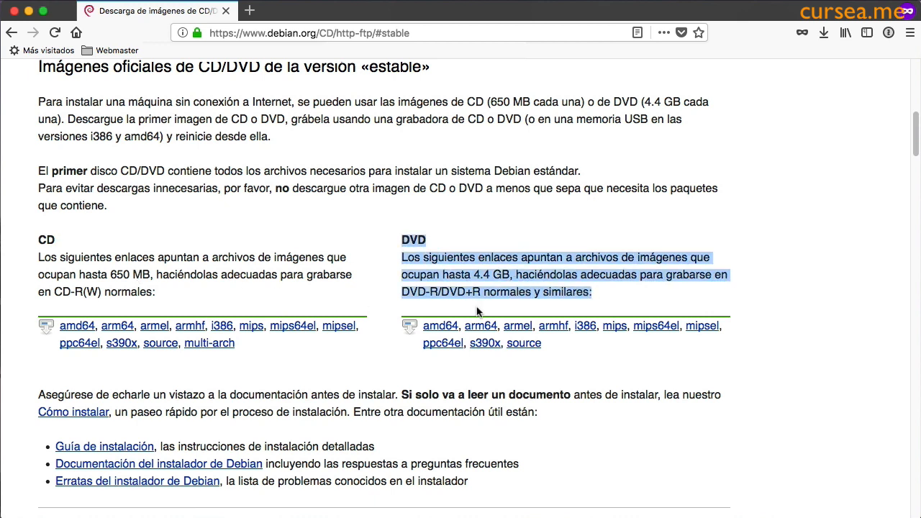
{"action": "left_click_drag", "start_coordinate": [564, 344], "coordinate": [424, 325]}
{"action": "left_click", "coordinate": [581, 350]}
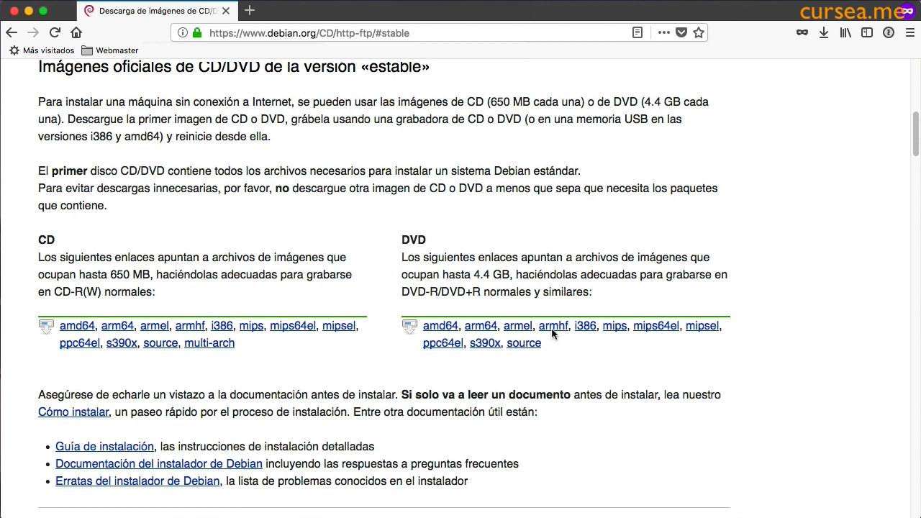
Open the directory of amd64 DVD images for stable Debian and go down to its file list
{"action": "left_click", "coordinate": [451, 328]}
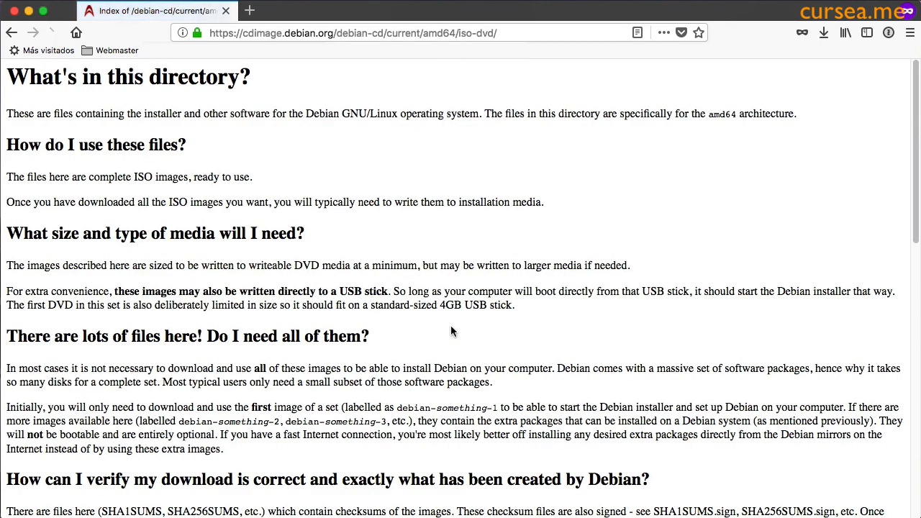
{"action": "scroll", "coordinate": [452, 330], "scroll_direction": "down", "scroll_amount": 3}
{"action": "scroll", "coordinate": [451, 326], "scroll_direction": "down", "scroll_amount": 7}
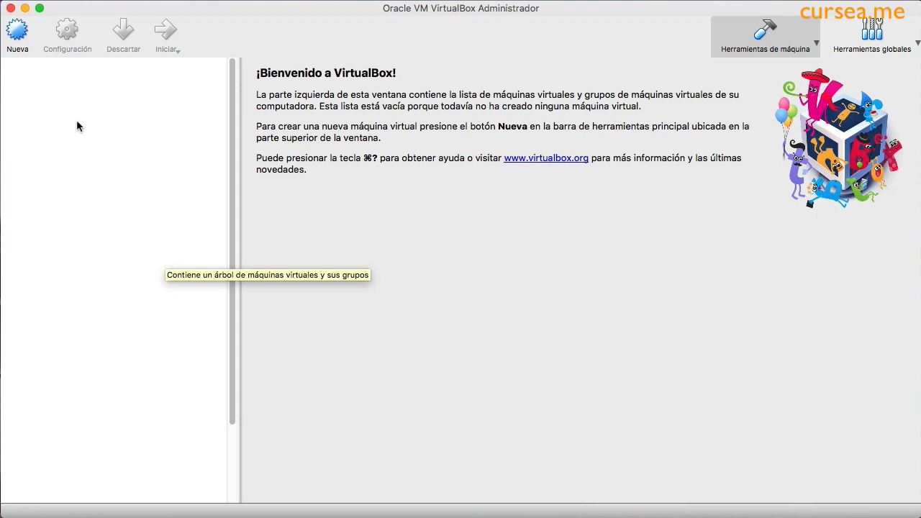
Switch to VirtualBox and start a new virtual machine named Debian 9 with type Linux and version Debian (64-bit)
{"action": "left_click", "coordinate": [18, 30]}
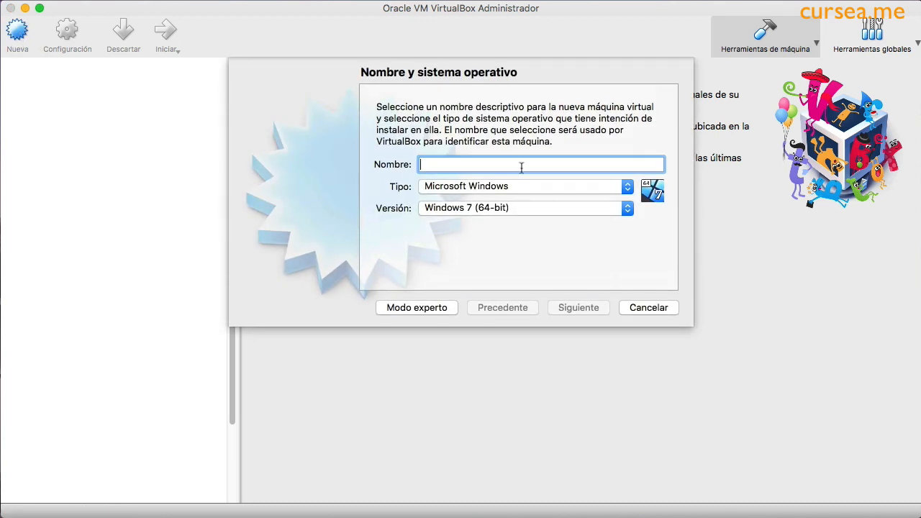
{"action": "type", "text": "D"}
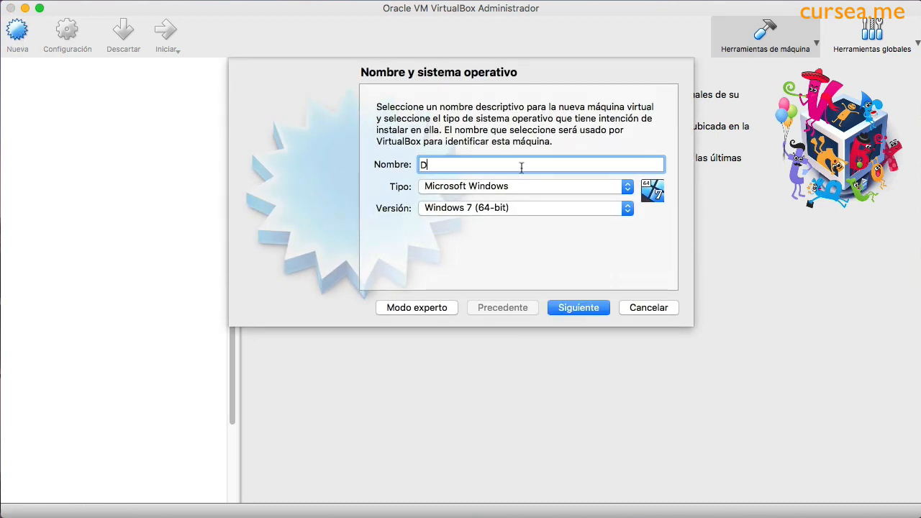
{"action": "type", "text": "ebian 9"}
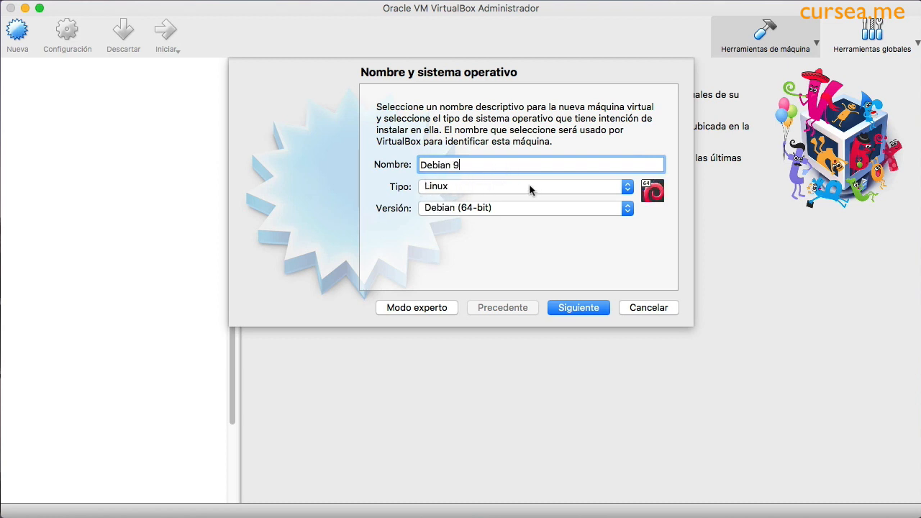
{"action": "left_click", "coordinate": [498, 210]}
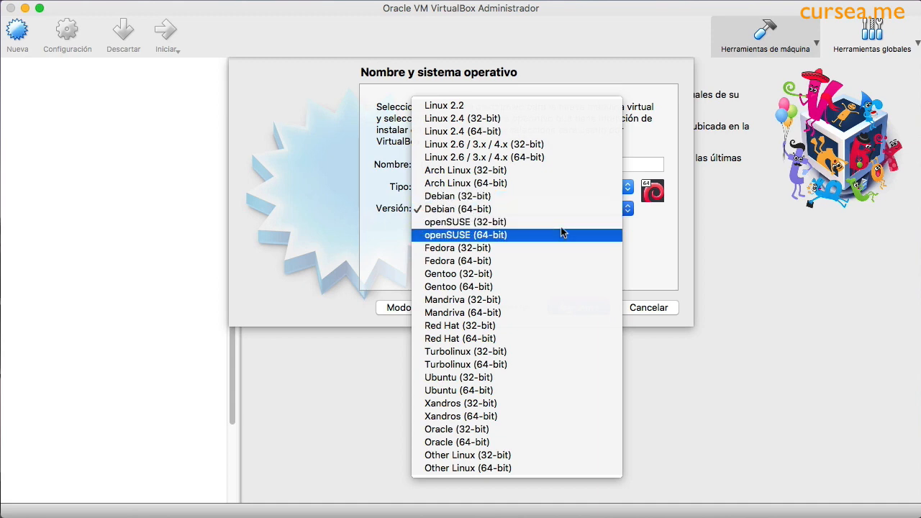
{"action": "left_click", "coordinate": [476, 210]}
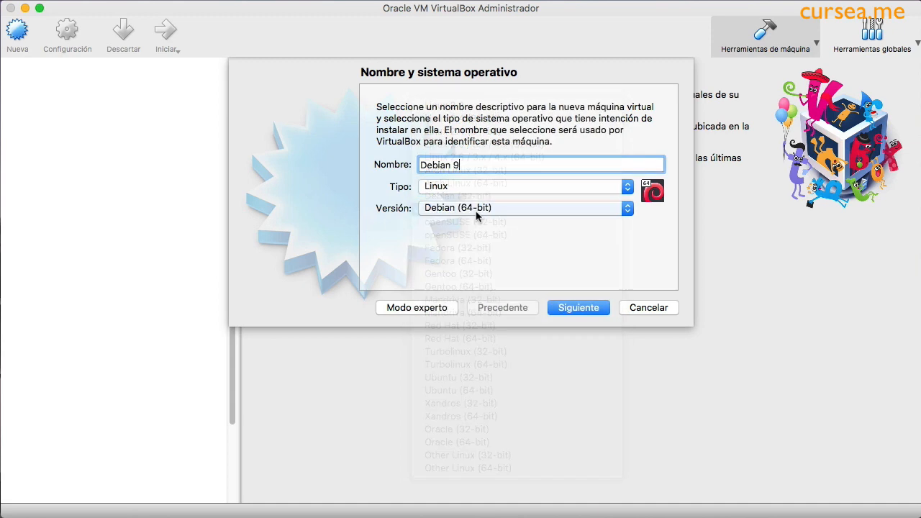
{"action": "left_click", "coordinate": [576, 308]}
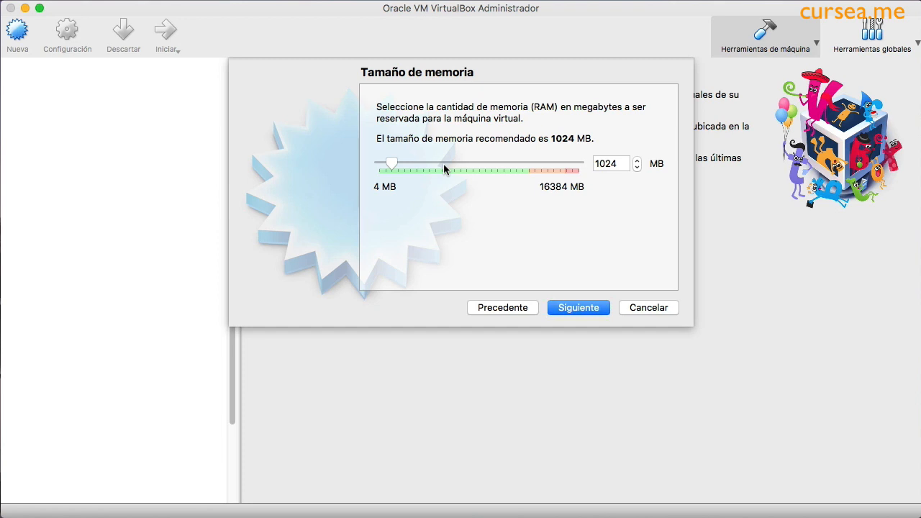
Increase the new virtual machine's memory and choose to create a virtual hard disk now in VDI format
{"action": "left_click_drag", "start_coordinate": [393, 165], "coordinate": [432, 186]}
{"action": "left_click", "coordinate": [575, 309]}
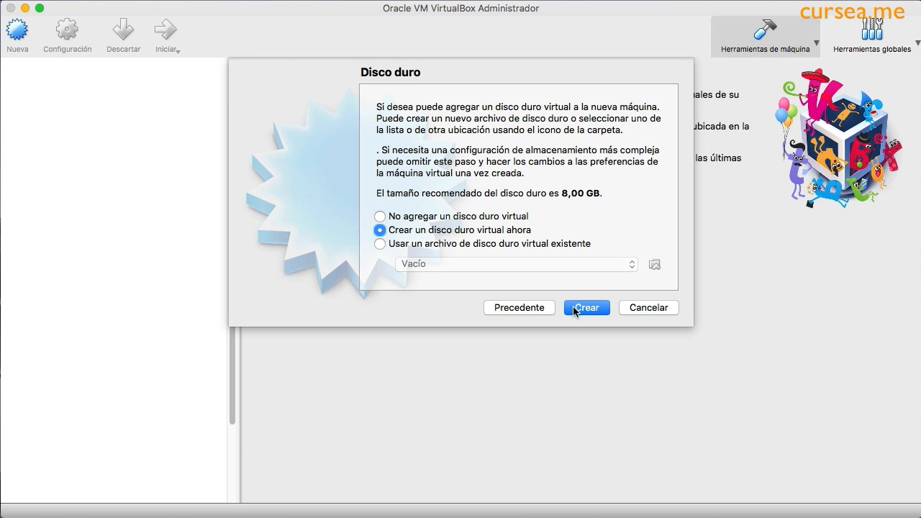
{"action": "left_click", "coordinate": [576, 309]}
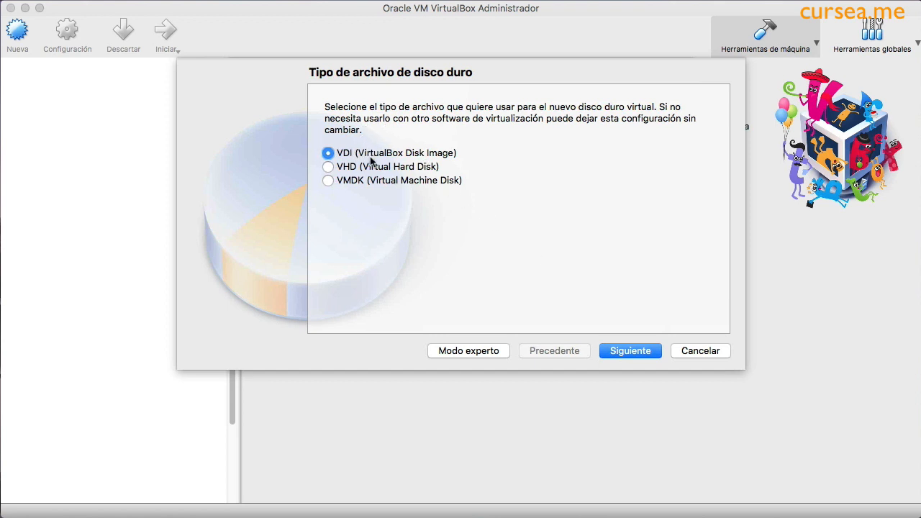
{"action": "left_click", "coordinate": [626, 350]}
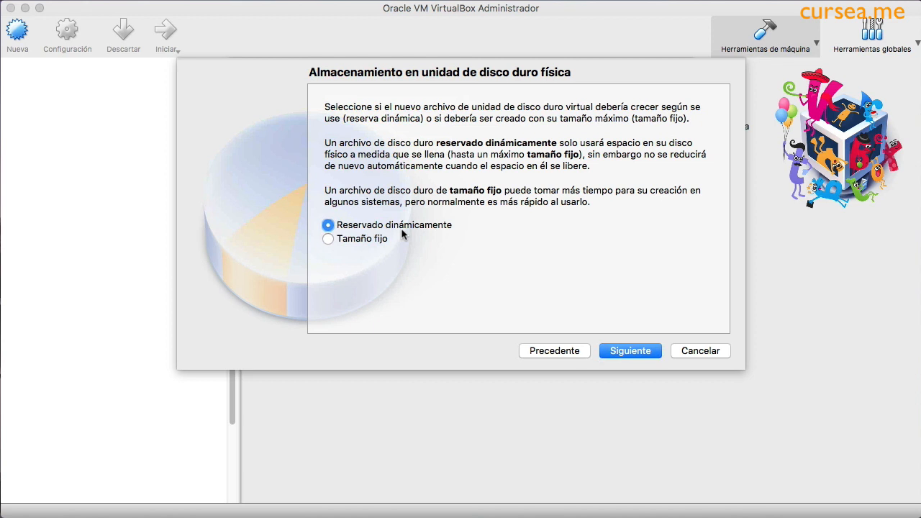
Make the virtual disk dynamically allocated with a size of 20 GB and create it
{"action": "left_click", "coordinate": [377, 242]}
{"action": "left_click", "coordinate": [377, 230]}
{"action": "left_click", "coordinate": [647, 354]}
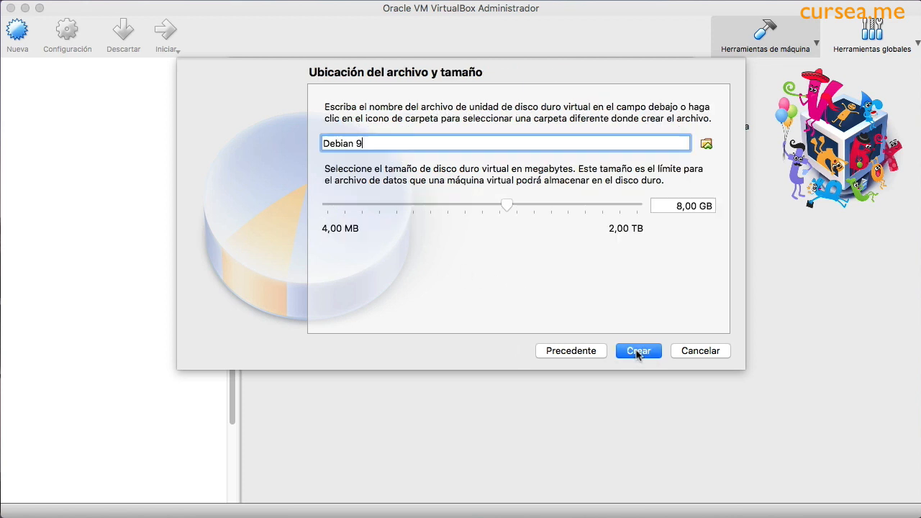
{"action": "left_click", "coordinate": [674, 205]}
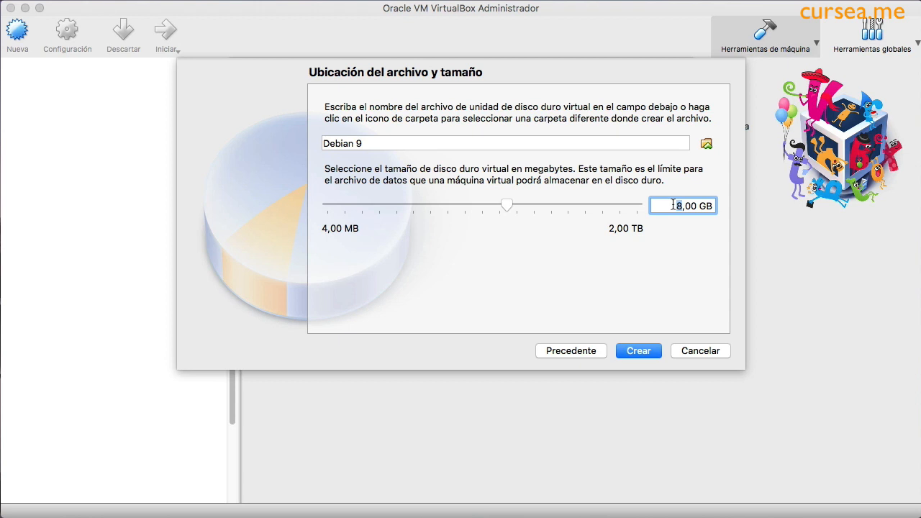
{"action": "type", "text": "20"}
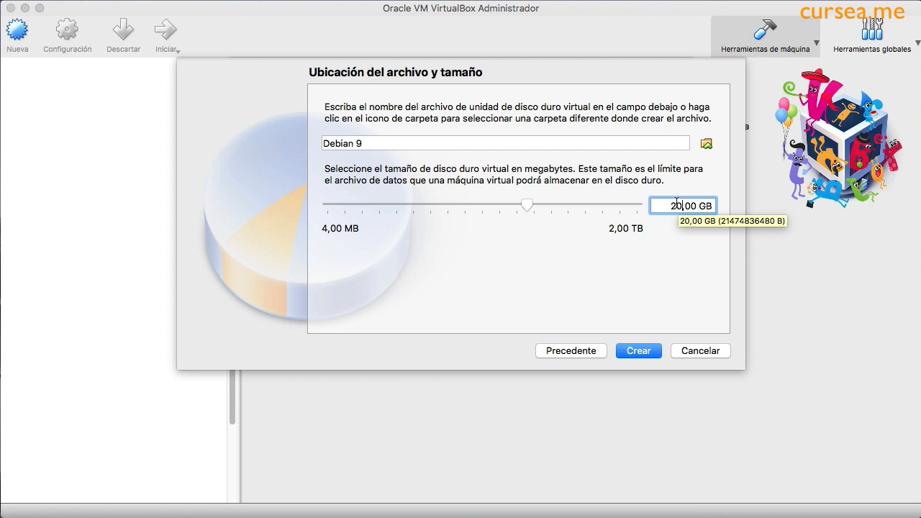
{"action": "left_click", "coordinate": [638, 351]}
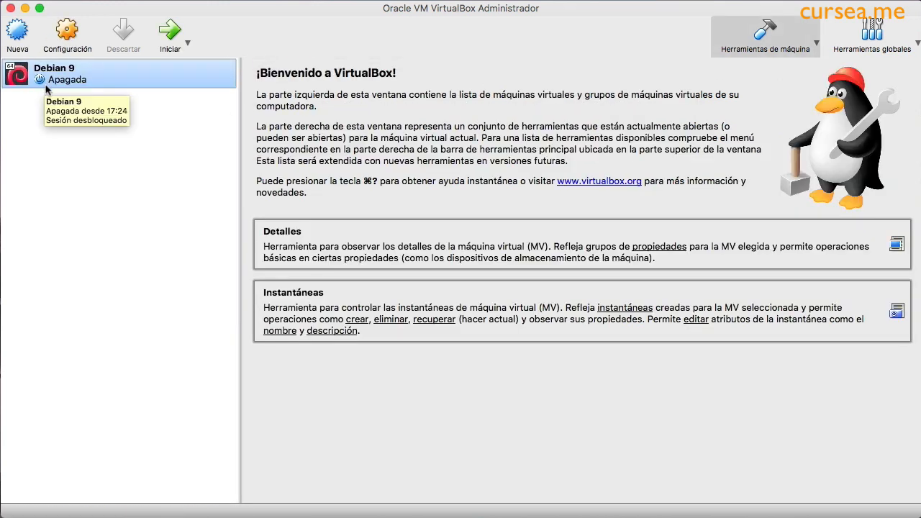
Load the debian-9.5.0-amd64-DVD-1.iso image into the empty IDE optical drive of the Debian 9 virtual machine and accept the settings
{"action": "left_click", "coordinate": [67, 40]}
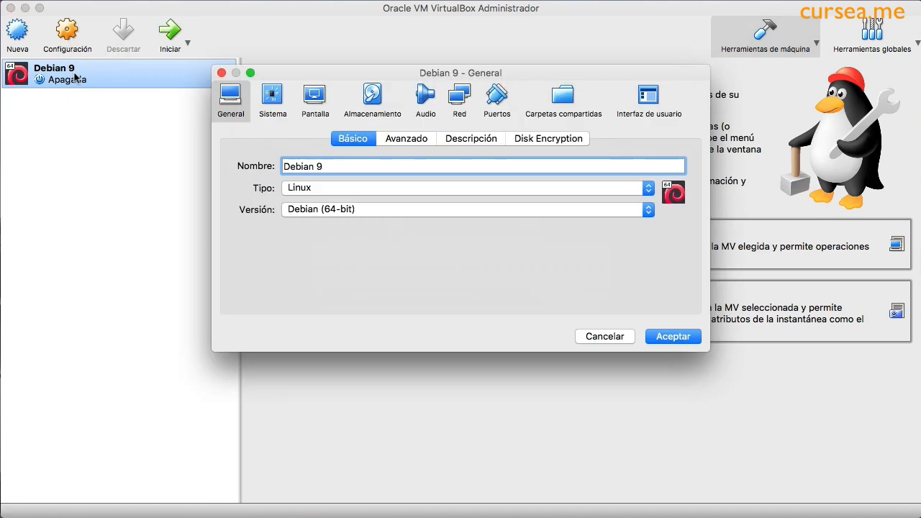
{"action": "left_click", "coordinate": [370, 108]}
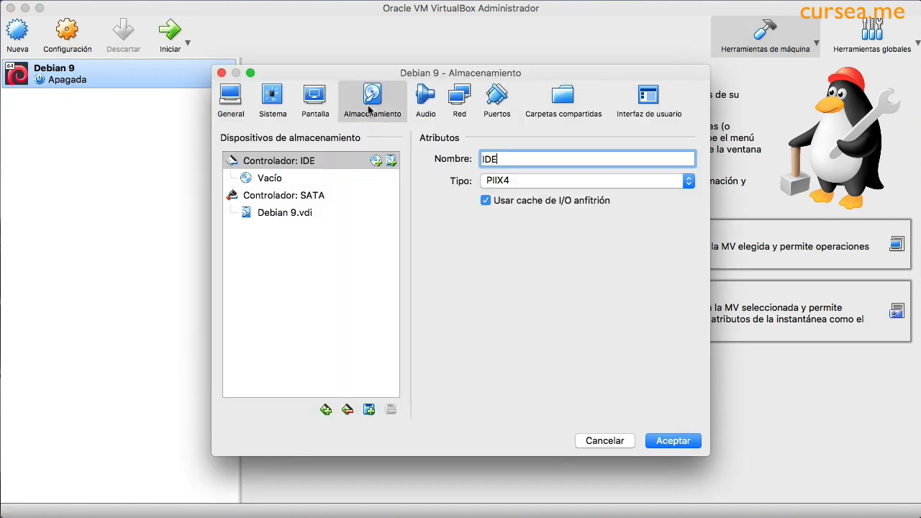
{"action": "left_click", "coordinate": [272, 185]}
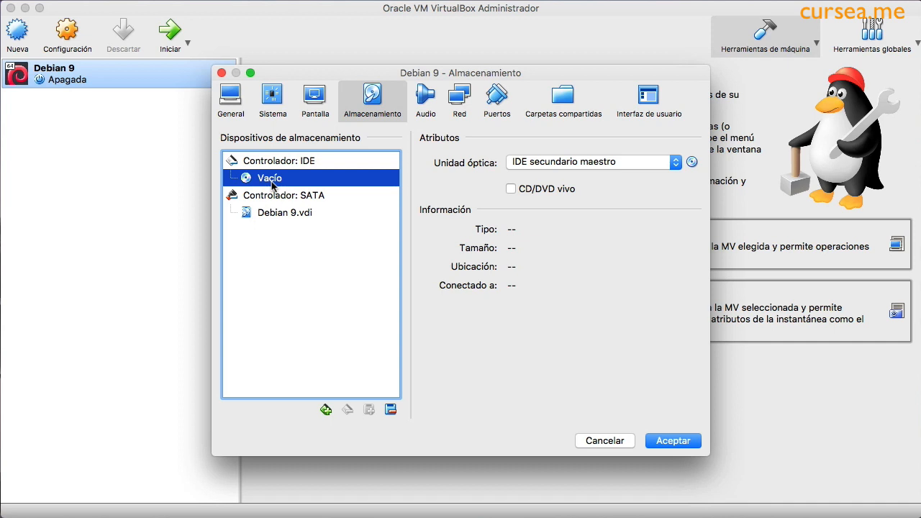
{"action": "left_click", "coordinate": [692, 164]}
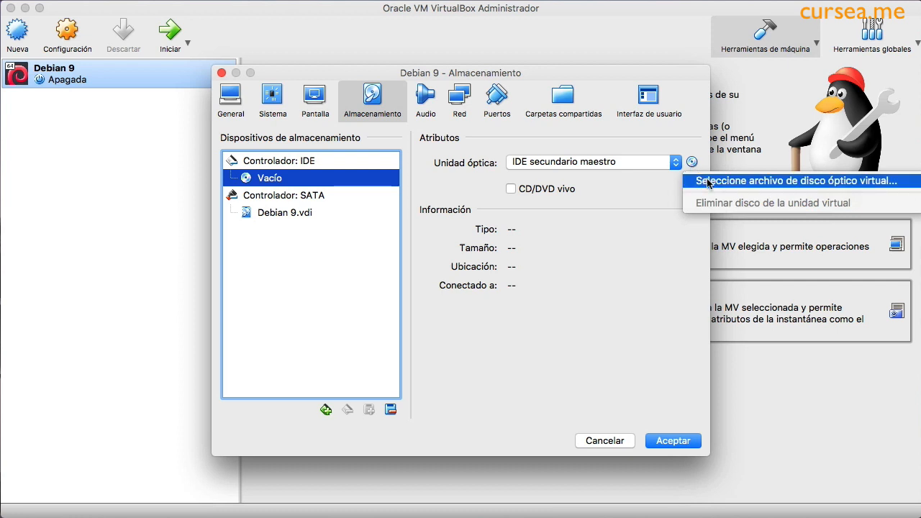
{"action": "left_click", "coordinate": [707, 182]}
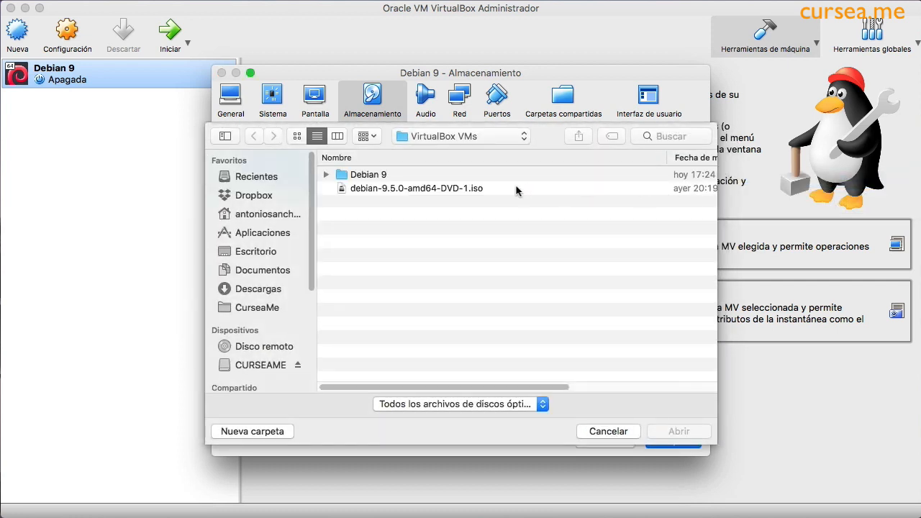
{"action": "left_click", "coordinate": [425, 189]}
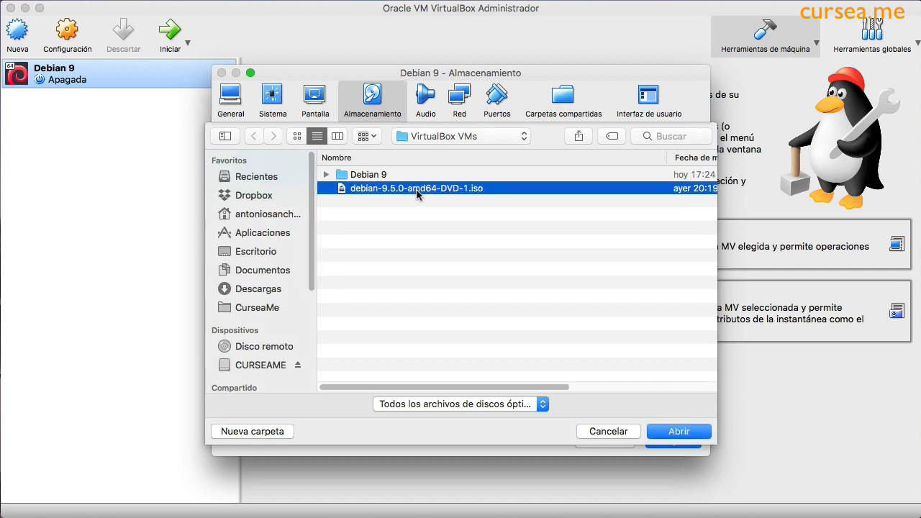
{"action": "left_click", "coordinate": [679, 431]}
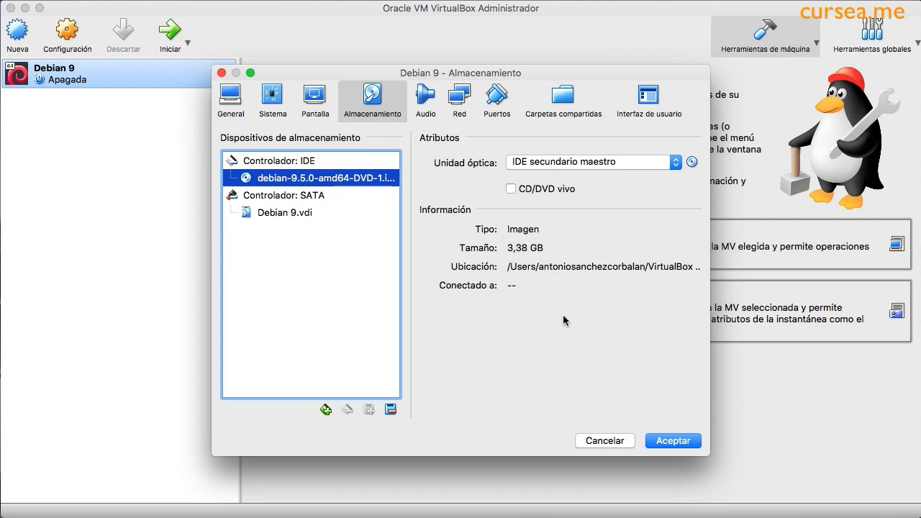
{"action": "left_click", "coordinate": [685, 441]}
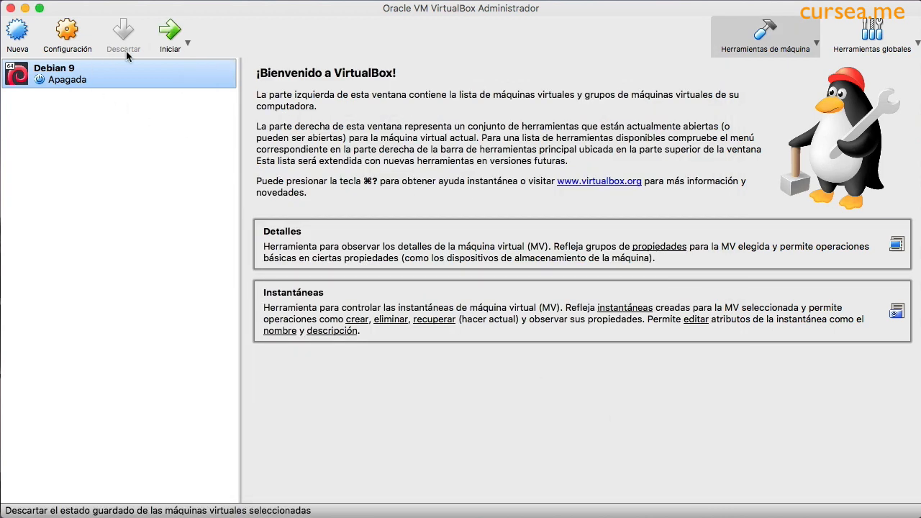
Start the Debian 9 virtual machine and launch the non-graphical Install option of the Debian installer
{"action": "left_click", "coordinate": [173, 39]}
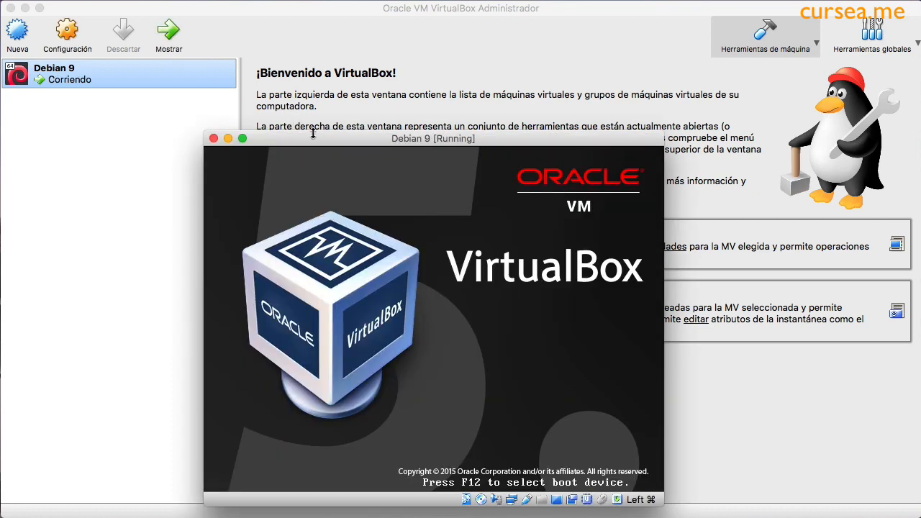
{"action": "left_click_drag", "start_coordinate": [320, 141], "coordinate": [270, 65]}
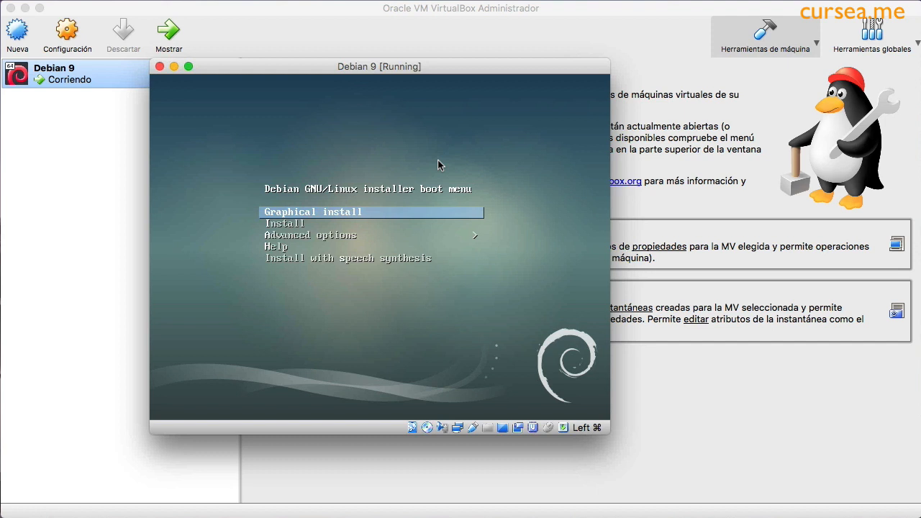
{"action": "key", "text": "Down"}
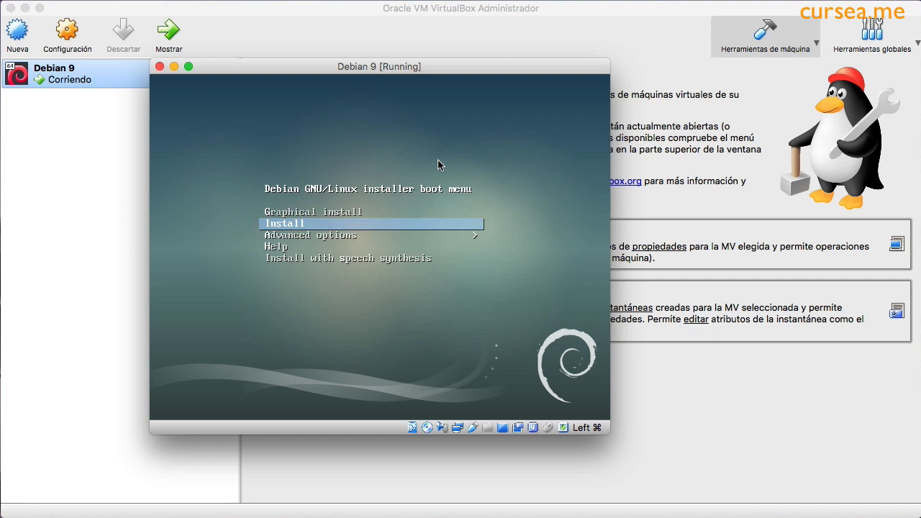
{"action": "key", "text": "Return"}
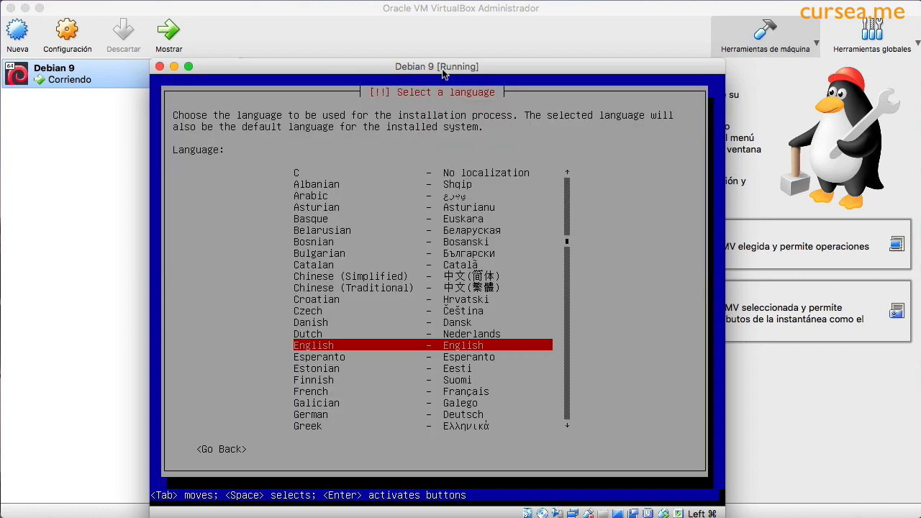
Set the installer language to Spanish, the location to España and the keyboard map to Español
{"action": "left_click_drag", "start_coordinate": [444, 70], "coordinate": [432, 33]}
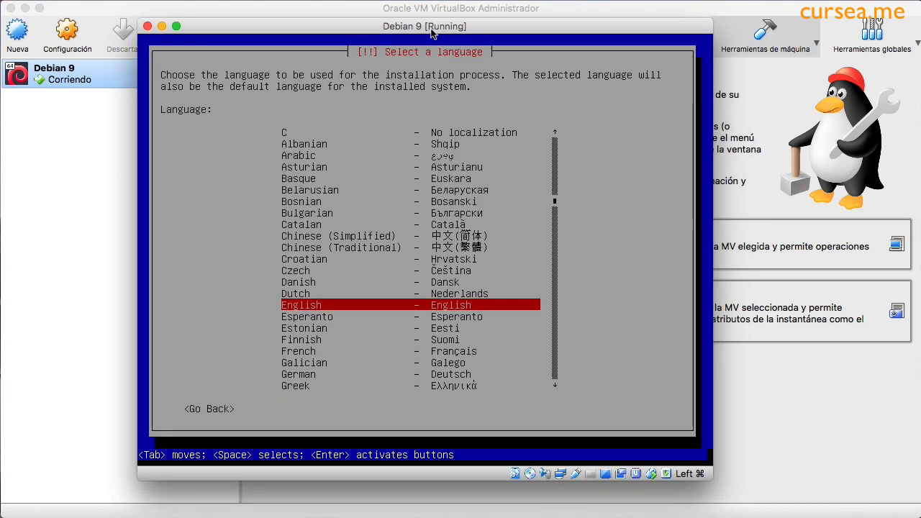
{"action": "key", "text": "s"}
{"action": "key", "text": "s"}
{"action": "key", "text": "s"}
{"action": "key", "text": "s"}
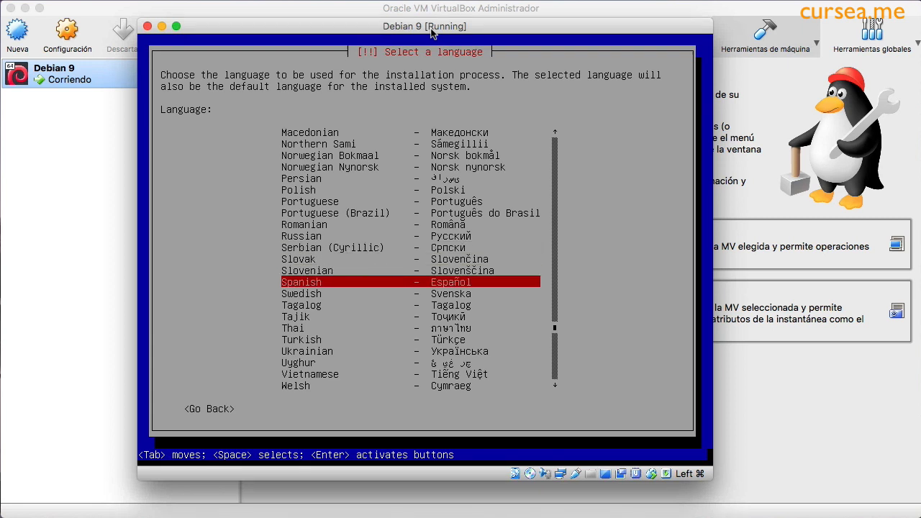
{"action": "key", "text": "Return"}
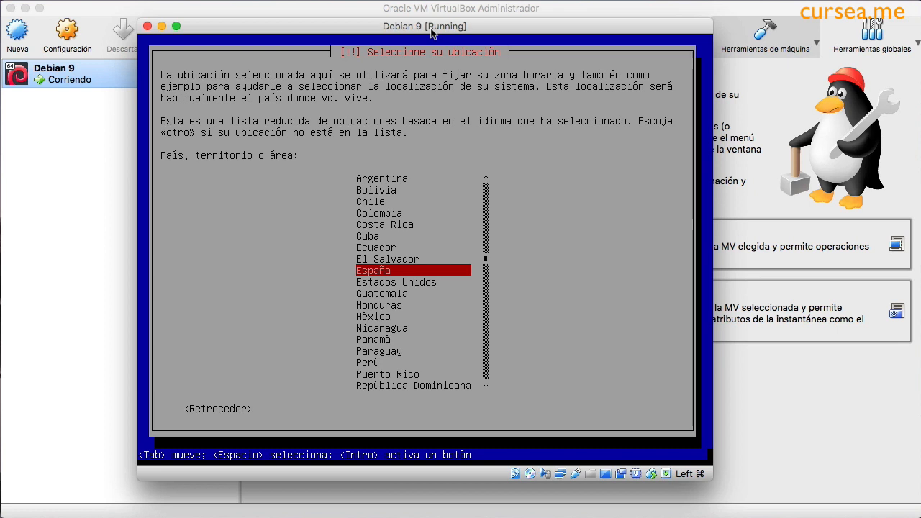
{"action": "key", "text": "Return"}
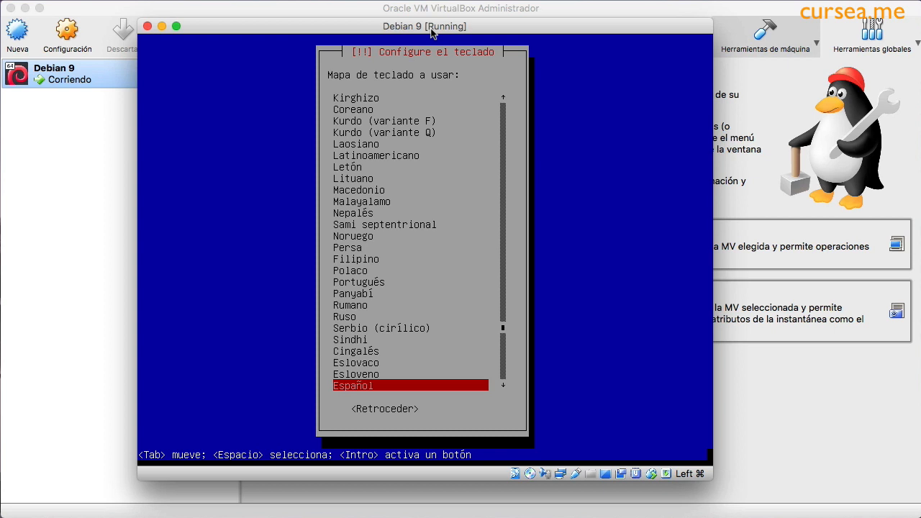
{"action": "key", "text": "Return"}
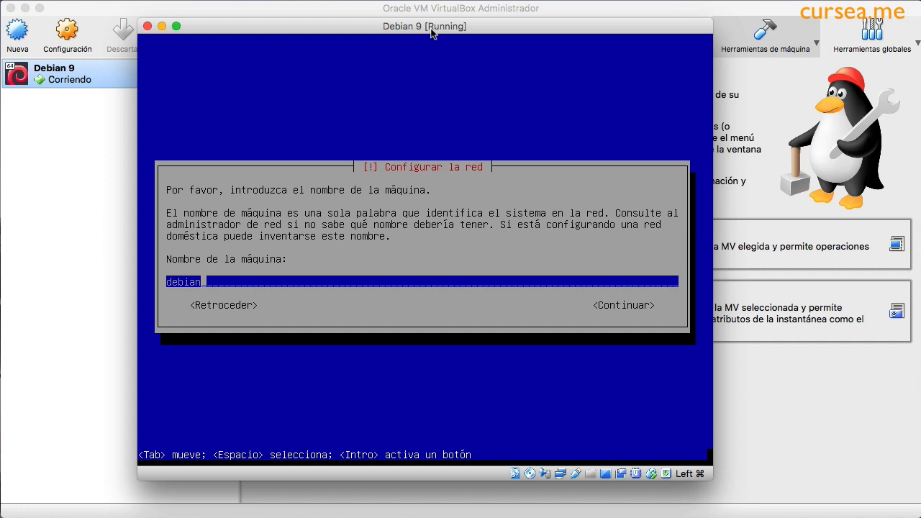
Configure the network with the machine name curseame and the domain name cursea.me
{"action": "key", "text": "BackSpace"}
{"action": "key", "text": "BackSpace"}
{"action": "key", "text": "BackSpace"}
{"action": "key", "text": "BackSpace"}
{"action": "key", "text": "BackSpace"}
{"action": "key", "text": "BackSpace"}
{"action": "type", "text": "curseame"}
{"action": "key", "text": "Tab"}
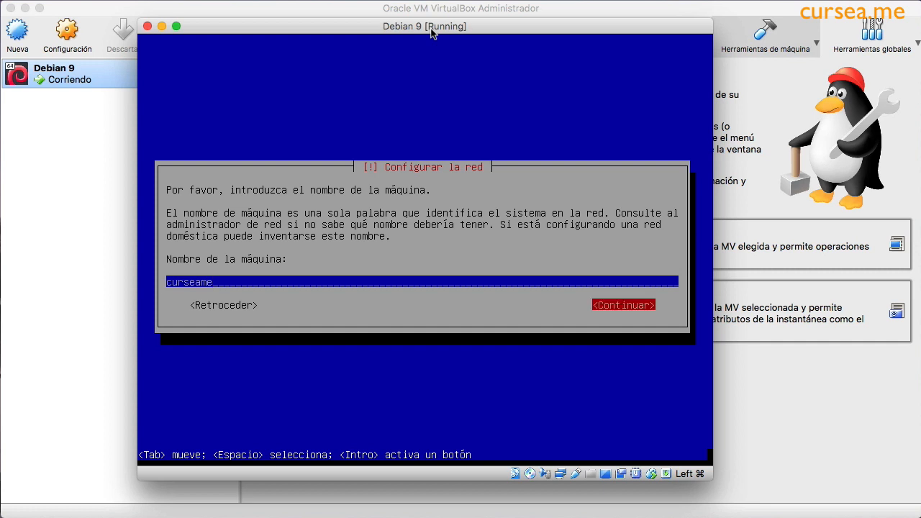
{"action": "key", "text": "Return"}
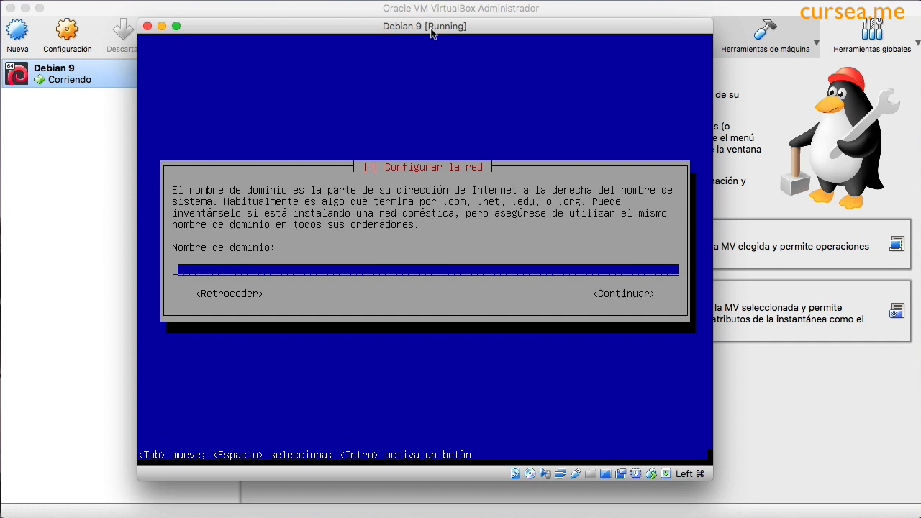
{"action": "type", "text": "cursea.me"}
{"action": "key", "text": "Tab"}
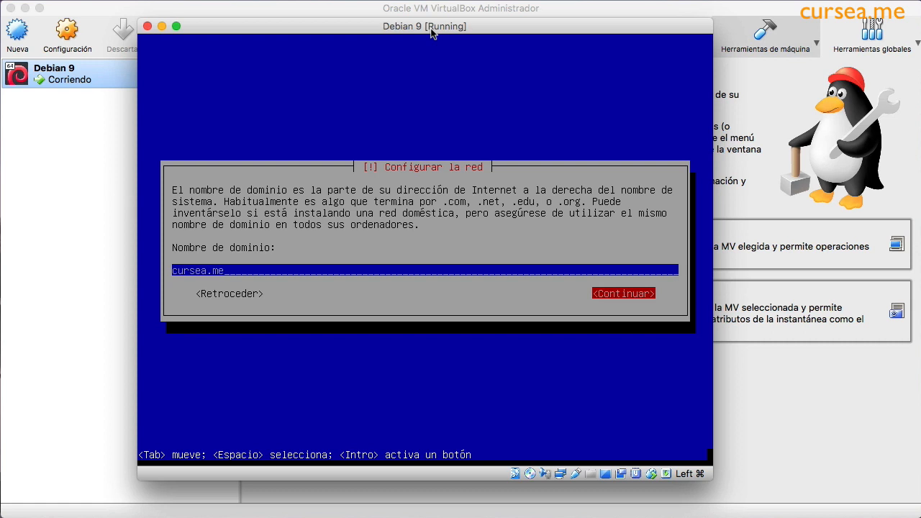
{"action": "key", "text": "Return"}
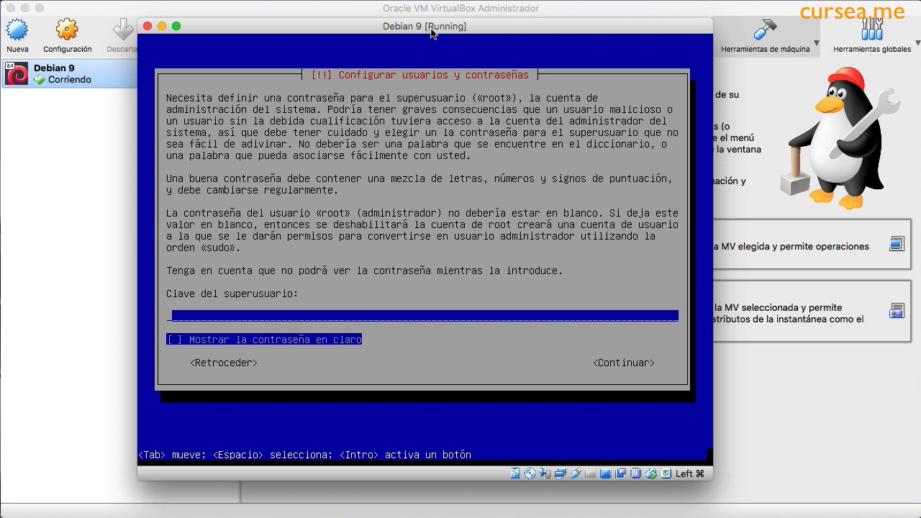
Enter the superuser (root) password and repeat it for verification
{"action": "type", "text": "******"}
{"action": "key", "text": "Return"}
{"action": "type", "text": "******"}
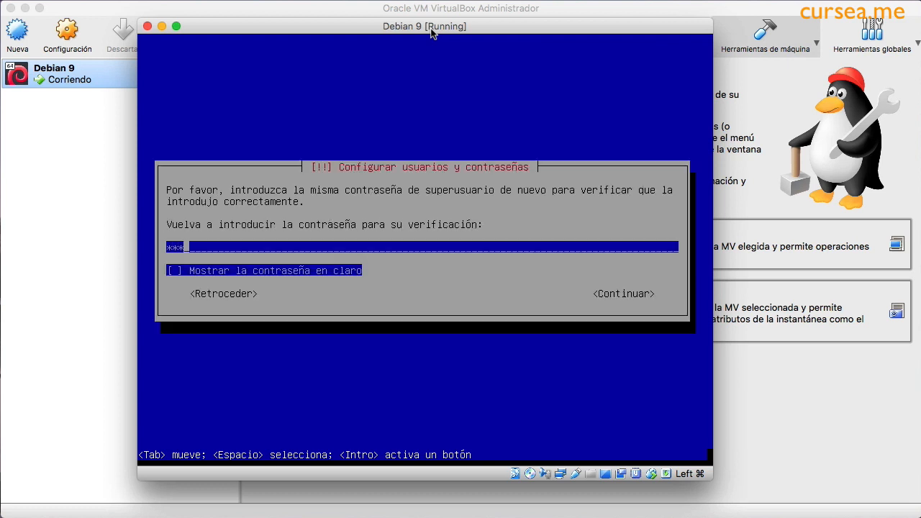
{"action": "key", "text": "Return"}
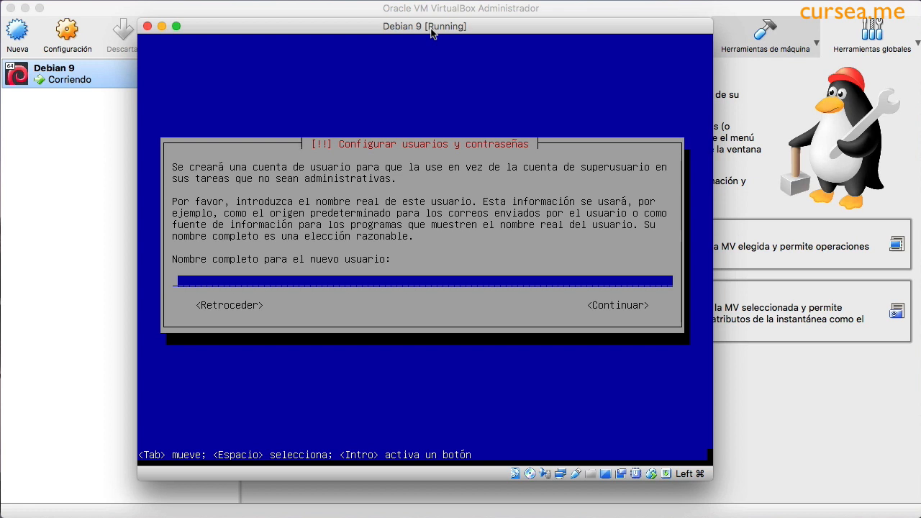
Create the regular account alumno, using alumno as full name and username, and enter and verify its user password
{"action": "type", "text": "alumno"}
{"action": "key", "text": "Return"}
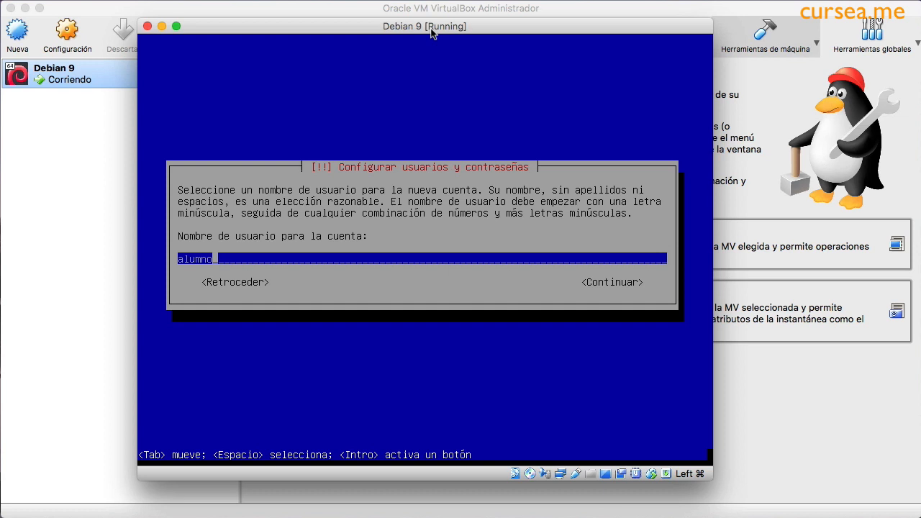
{"action": "key", "text": "Return"}
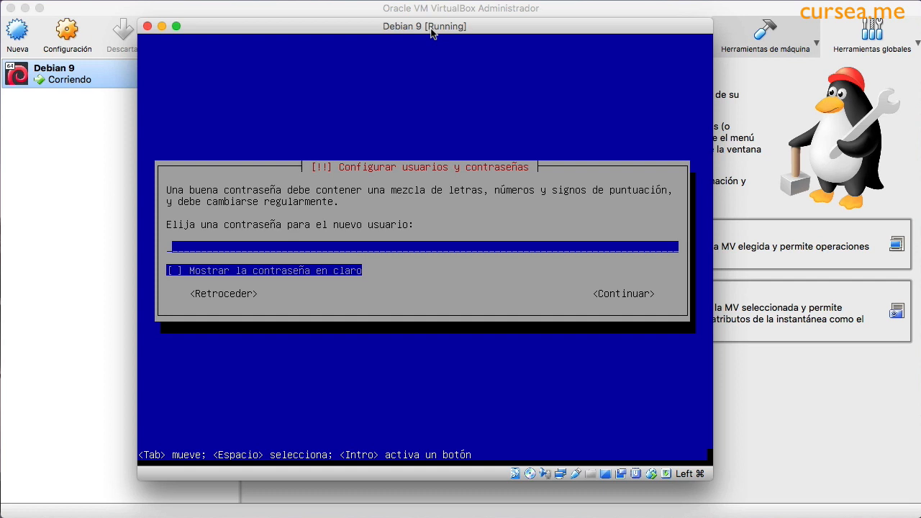
{"action": "type", "text": "******"}
{"action": "key", "text": "Return"}
{"action": "type", "text": "******"}
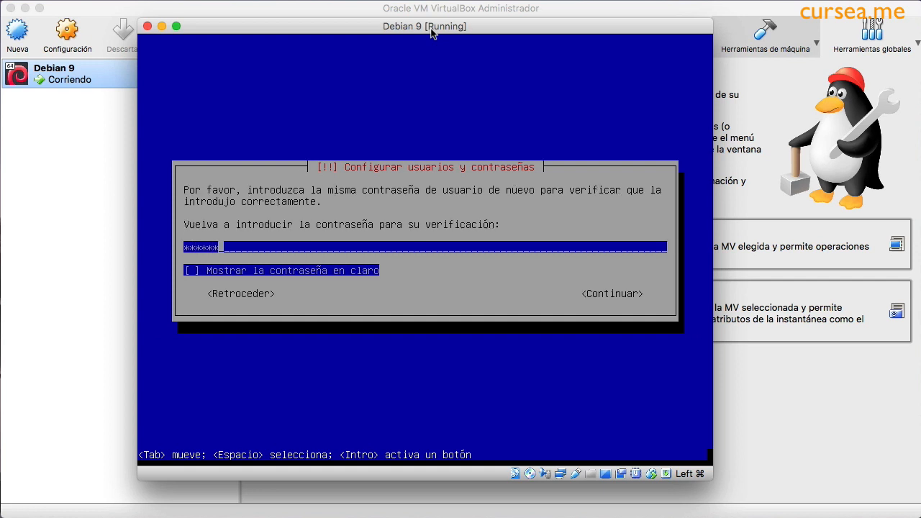
{"action": "key", "text": "Return"}
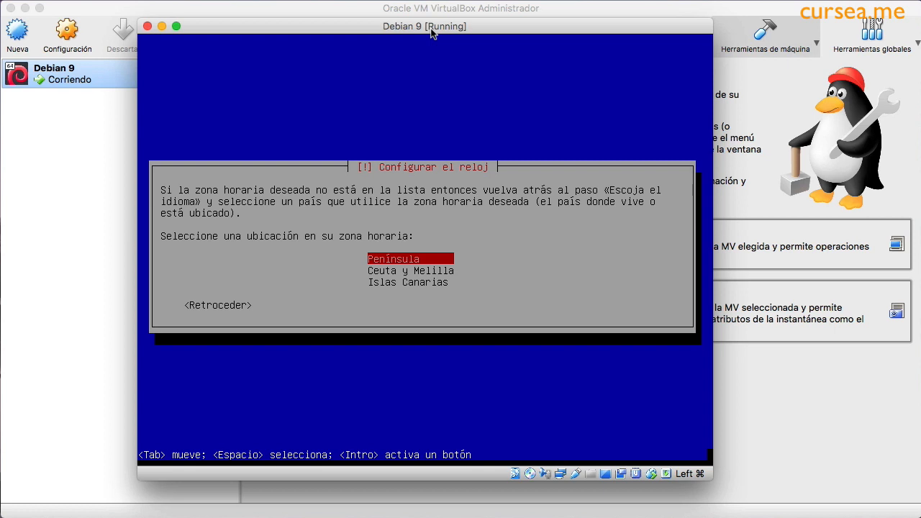
Set the time zone to Península and apply guided partitioning to the entire sda disk with all files in one partition
{"action": "key", "text": "Return"}
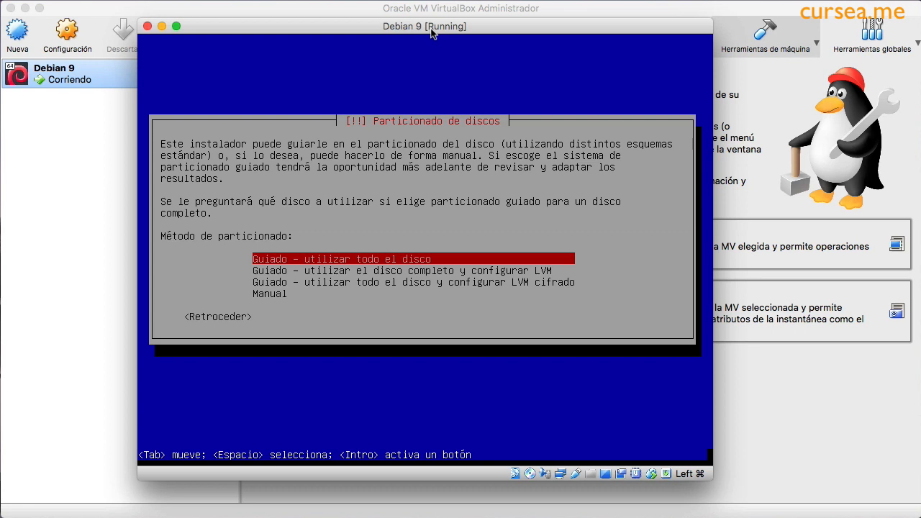
{"action": "key", "text": "Return"}
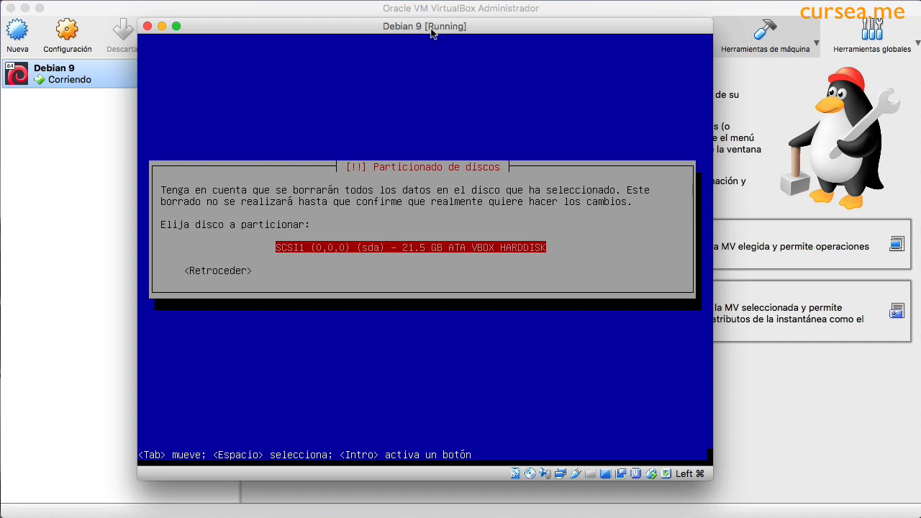
{"action": "key", "text": "Return"}
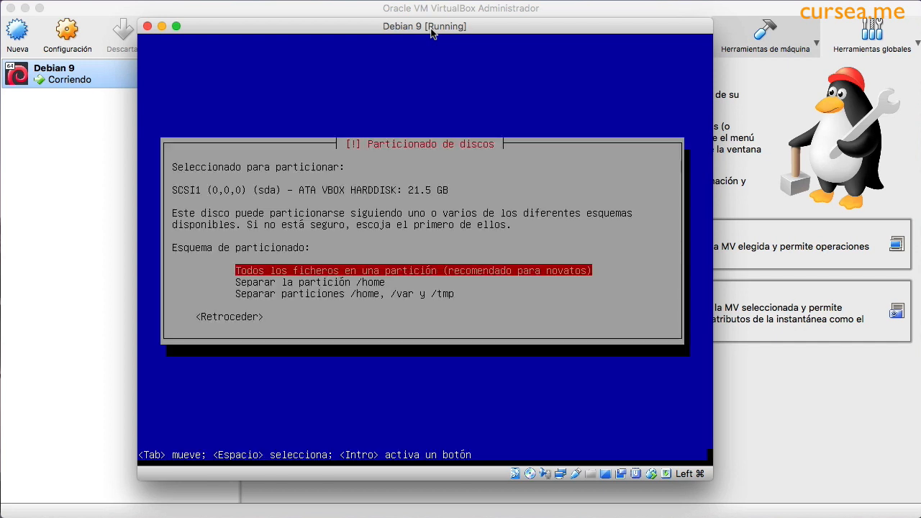
{"action": "key", "text": "Return"}
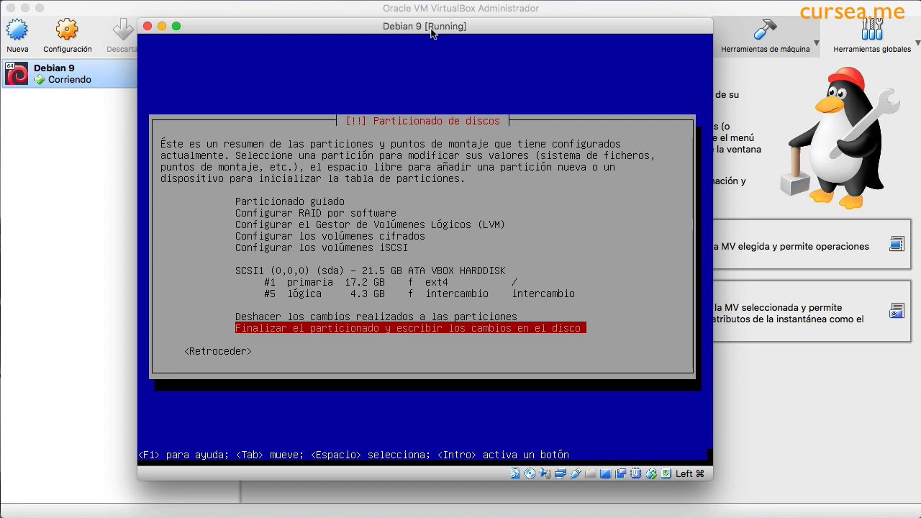
Finish partitioning with the ext4 root and swap partitions on sda, and confirm writing the changes to the disk
{"action": "key", "text": "Up"}
{"action": "key", "text": "Up"}
{"action": "key", "text": "Up"}
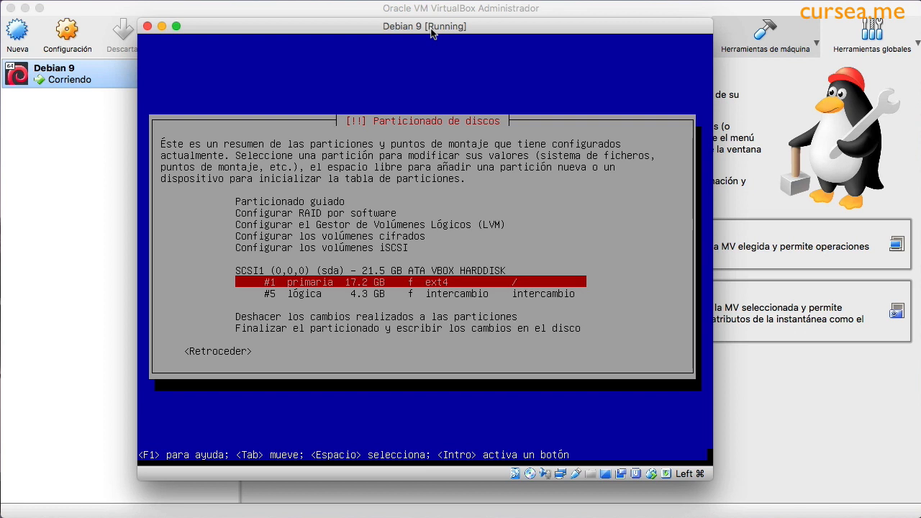
{"action": "key", "text": "Down"}
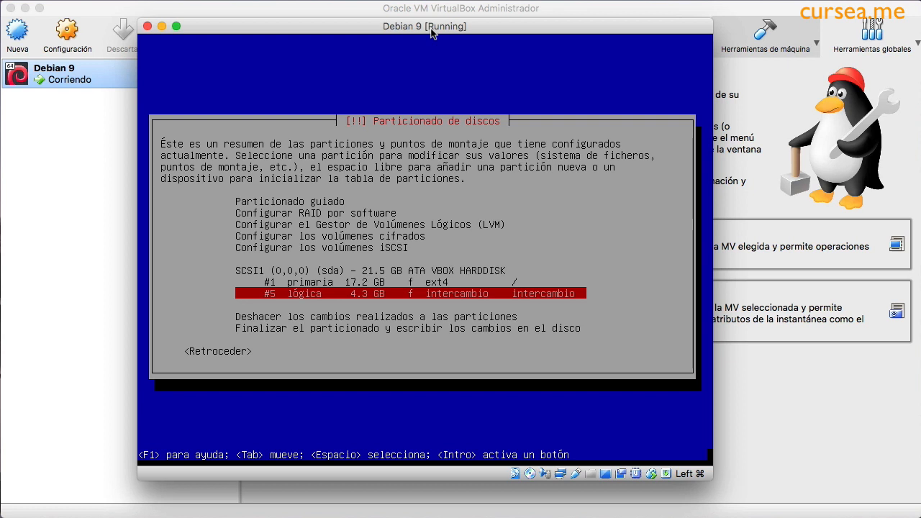
{"action": "key", "text": "Down"}
{"action": "key", "text": "Down"}
{"action": "key", "text": "Down"}
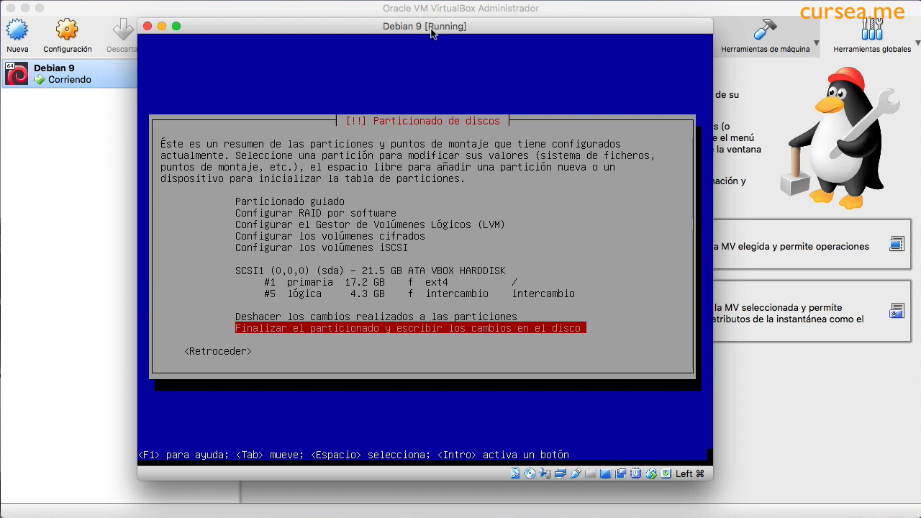
{"action": "key", "text": "Return"}
{"action": "key", "text": "Tab"}
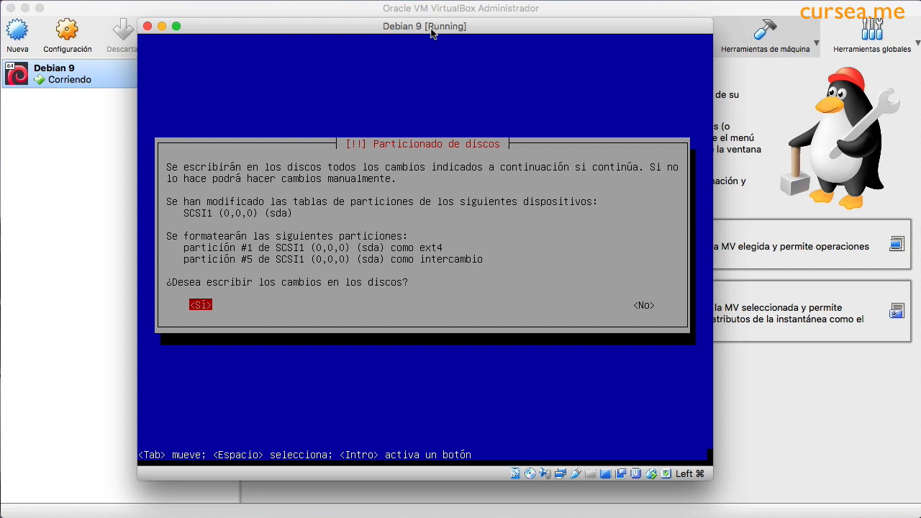
{"action": "key", "text": "Return"}
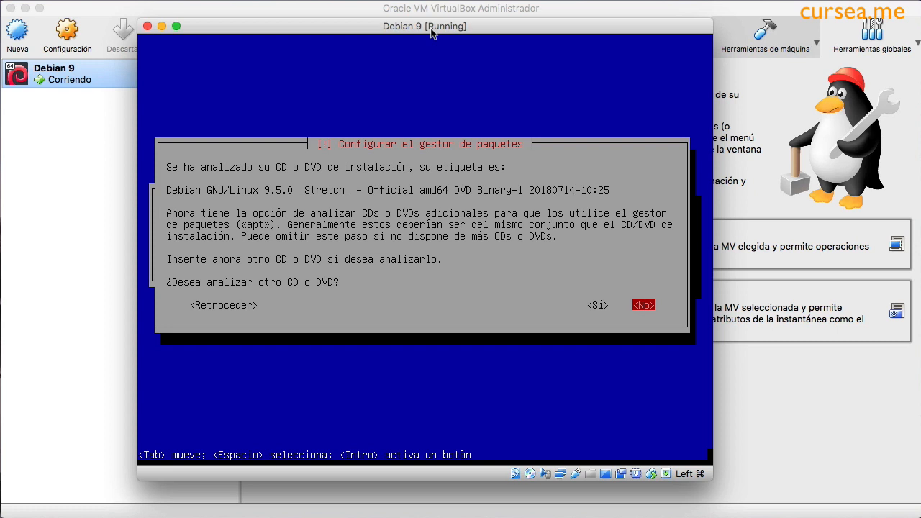
Configure the package manager without additional discs or a network mirror, and agree to take part in the package usage survey
{"action": "key", "text": "Return"}
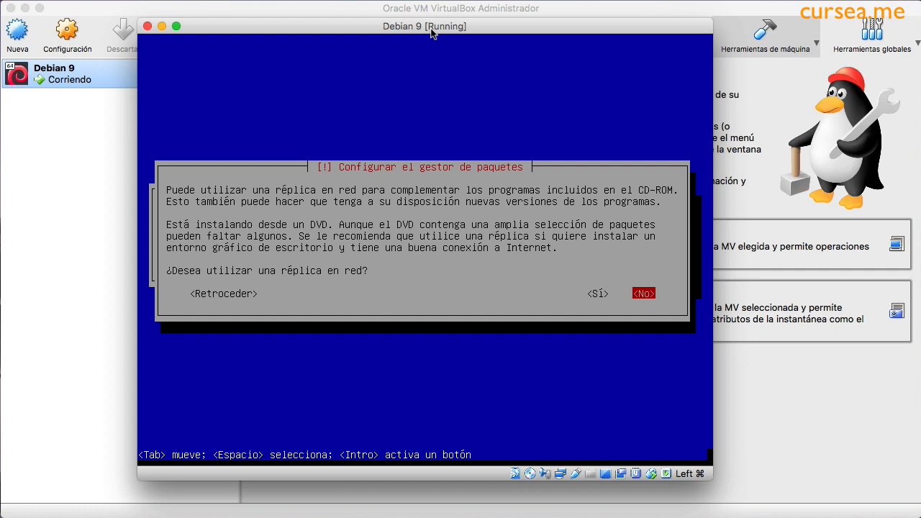
{"action": "key", "text": "Return"}
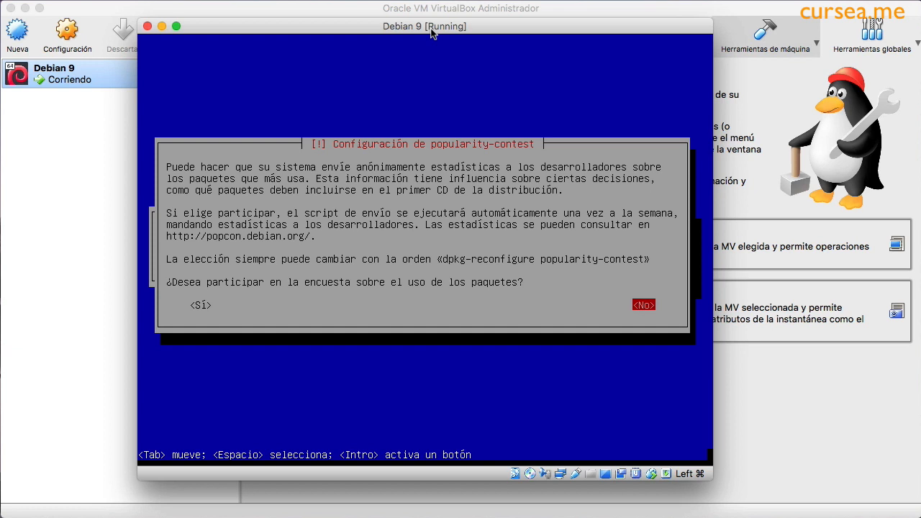
{"action": "key", "text": "Left"}
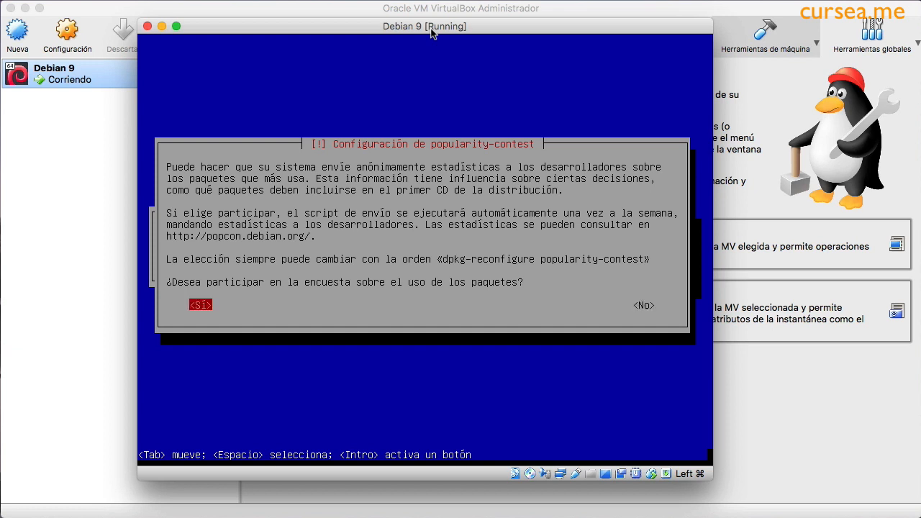
{"action": "key", "text": "Return"}
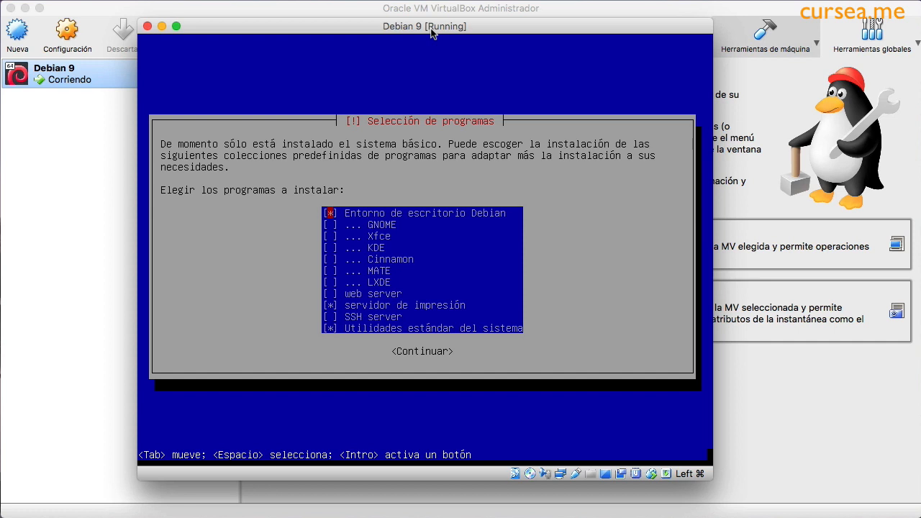
Install the Debian desktop environment with Xfce and the standard system utilities, leaving the print server unselected
{"action": "key", "text": "Down"}
{"action": "key", "text": "Down"}
{"action": "key", "text": "Down"}
{"action": "key", "text": "Down"}
{"action": "key", "text": "Down"}
{"action": "key", "text": "Down"}
{"action": "key", "text": "Down"}
{"action": "key", "text": "Up"}
{"action": "key", "text": "Up"}
{"action": "key", "text": "Up"}
{"action": "key", "text": "Up"}
{"action": "key", "text": "Up"}
{"action": "key", "text": "Up"}
{"action": "key", "text": "Up"}
{"action": "key", "text": "Down"}
{"action": "key", "text": "Up"}
{"action": "key", "text": "Down"}
{"action": "key", "text": "Down"}
{"action": "key", "text": "Down"}
{"action": "key", "text": "Down"}
{"action": "key", "text": "Down"}
{"action": "key", "text": "Down"}
{"action": "key", "text": "Down"}
{"action": "key", "text": "Down"}
{"action": "key", "text": "Up"}
{"action": "key", "text": "Up"}
{"action": "key", "text": "Up"}
{"action": "key", "text": "Up"}
{"action": "key", "text": "Up"}
{"action": "key", "text": "Up"}
{"action": "key", "text": "Up"}
{"action": "key", "text": "Down"}
{"action": "key", "text": "Down"}
{"action": "key", "text": "Up"}
{"action": "key", "text": "Down"}
{"action": "key", "text": "Down"}
{"action": "key", "text": "Down"}
{"action": "key", "text": "Down"}
{"action": "key", "text": "Down"}
{"action": "key", "text": "Down"}
{"action": "key", "text": "Down"}
{"action": "key", "text": "Down"}
{"action": "key", "text": "Up"}
{"action": "key", "text": "Up"}
{"action": "key", "text": "Up"}
{"action": "key", "text": "Down"}
{"action": "key", "text": "Down"}
{"action": "key", "text": "Up"}
{"action": "key", "text": "Down"}
{"action": "key", "text": "Up"}
{"action": "key", "text": "Up"}
{"action": "key", "text": "Up"}
{"action": "key", "text": "Up"}
{"action": "key", "text": "Up"}
{"action": "key", "text": "Up"}
{"action": "key", "text": "Up"}
{"action": "key", "text": "Up"}
{"action": "key", "text": "Up"}
{"action": "key", "text": "Down"}
{"action": "key", "text": "Down"}
{"action": "key", "text": "Down"}
{"action": "key", "text": "Down"}
{"action": "key", "text": "Down"}
{"action": "key", "text": "Down"}
{"action": "key", "text": "Down"}
{"action": "key", "text": "Down"}
{"action": "key", "text": "Down"}
{"action": "key", "text": "Down"}
{"action": "key", "text": "Down"}
{"action": "key", "text": "Tab"}
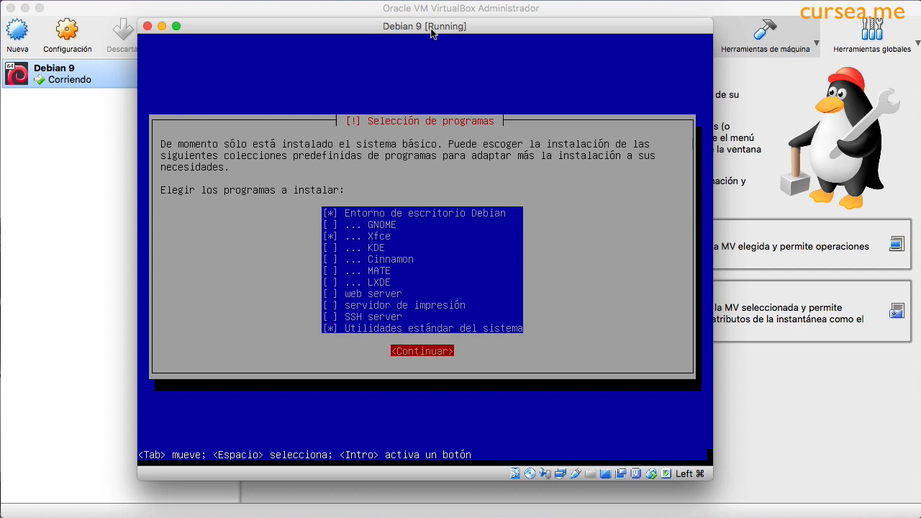
{"action": "key", "text": "Return"}
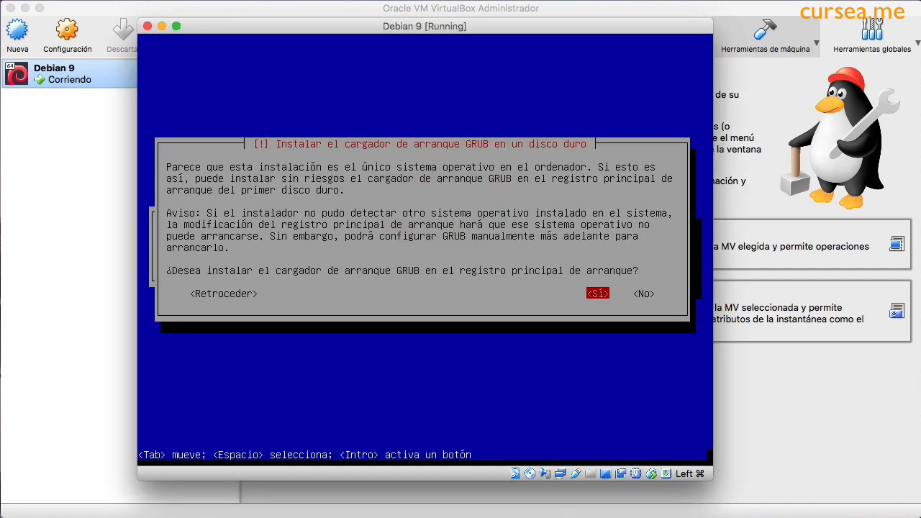
Install the GRUB boot loader to the master boot record of /dev/sda and finish the installation to boot the new system
{"action": "key", "text": "Return"}
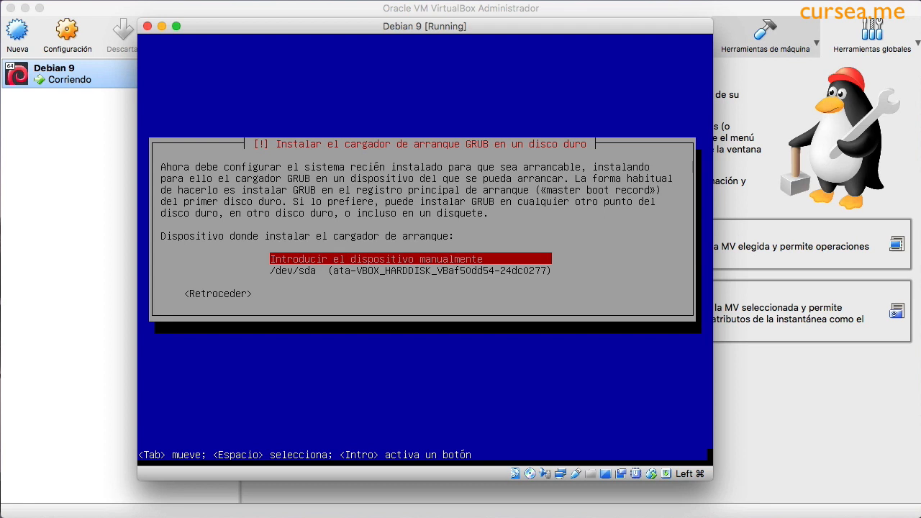
{"action": "key", "text": "Down"}
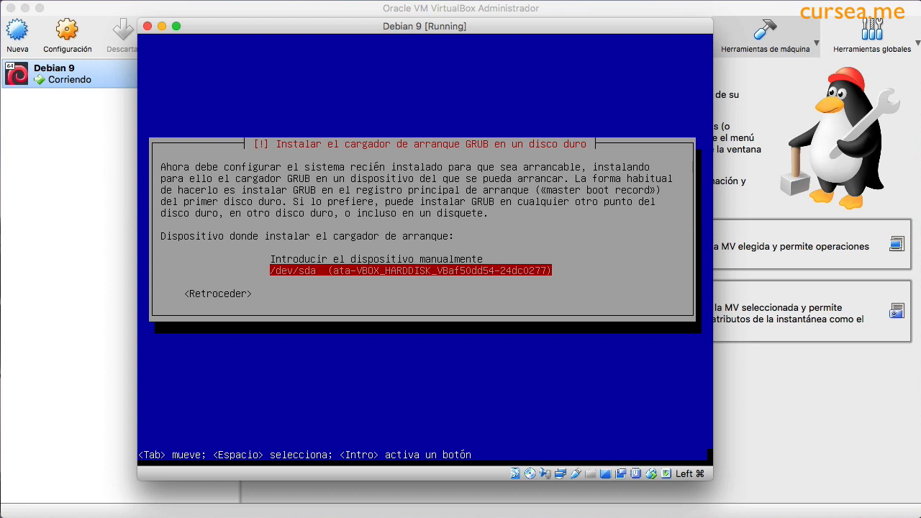
{"action": "key", "text": "Return"}
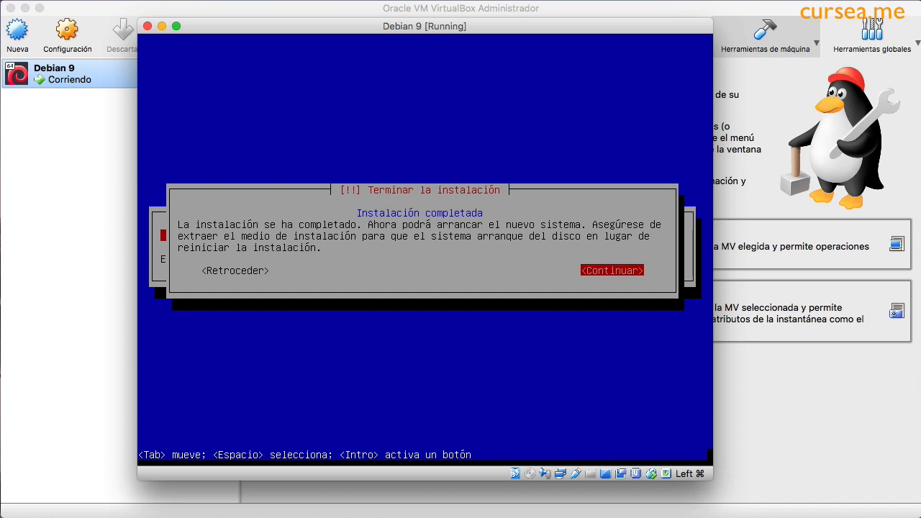
{"action": "key", "text": "Return"}
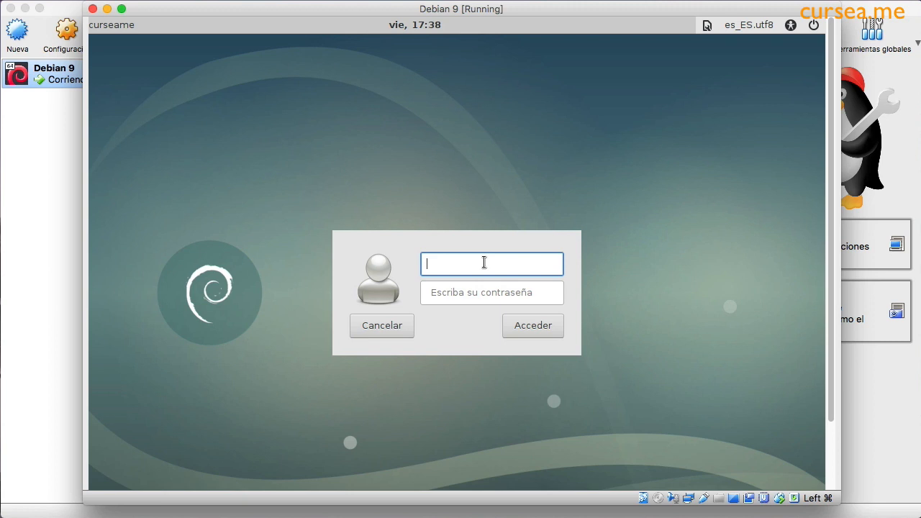
Log in as alumno with the account password and accept the default panel configuration for the Xfce desktop
{"action": "type", "text": "alumno"}
{"action": "key", "text": "Tab"}
{"action": "type", "text": "••••••"}
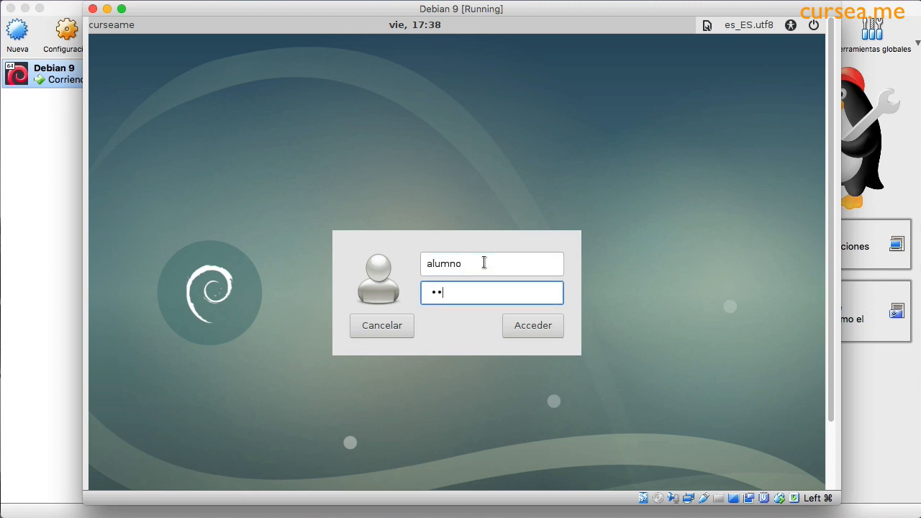
{"action": "key", "text": "Return"}
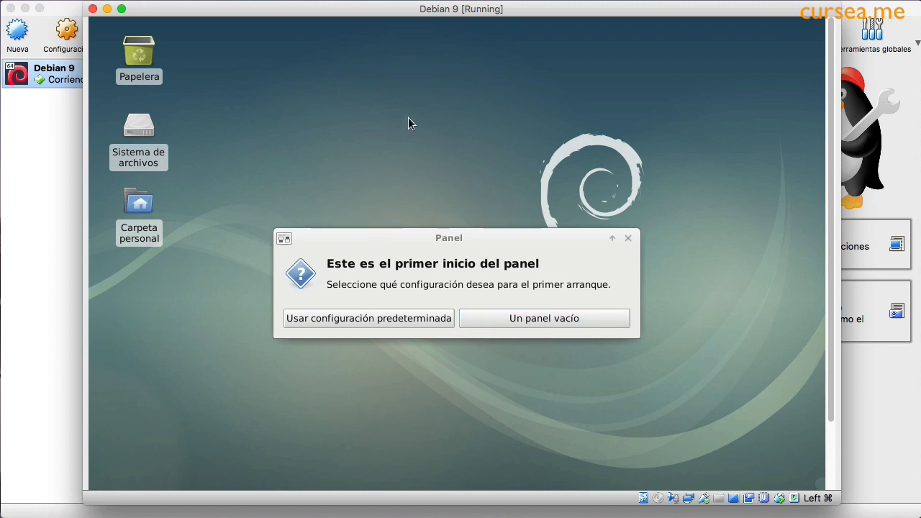
{"action": "left_click", "coordinate": [321, 321]}
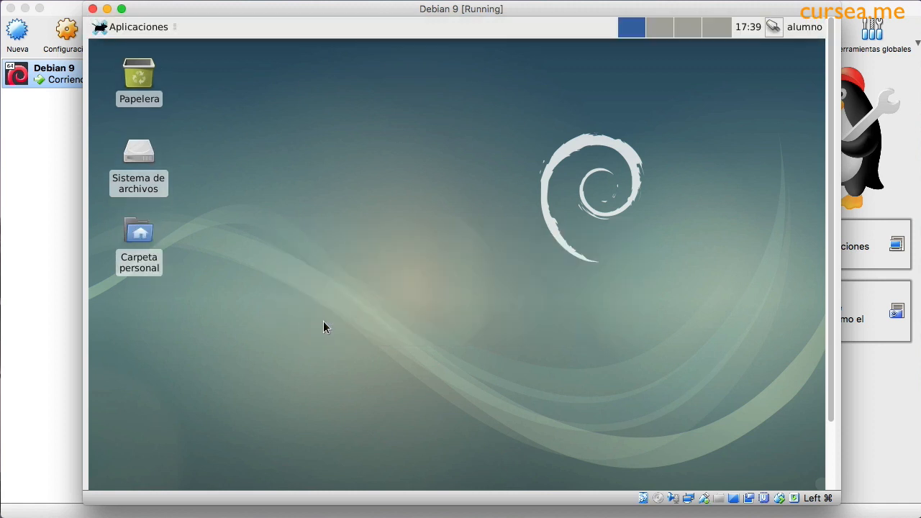
Look over the Xfce desktop, including its applications list, the four workspaces and the launcher dock
{"action": "left_click", "coordinate": [140, 27]}
{"action": "left_click", "coordinate": [549, 187]}
{"action": "left_click", "coordinate": [686, 31]}
{"action": "left_click", "coordinate": [717, 29]}
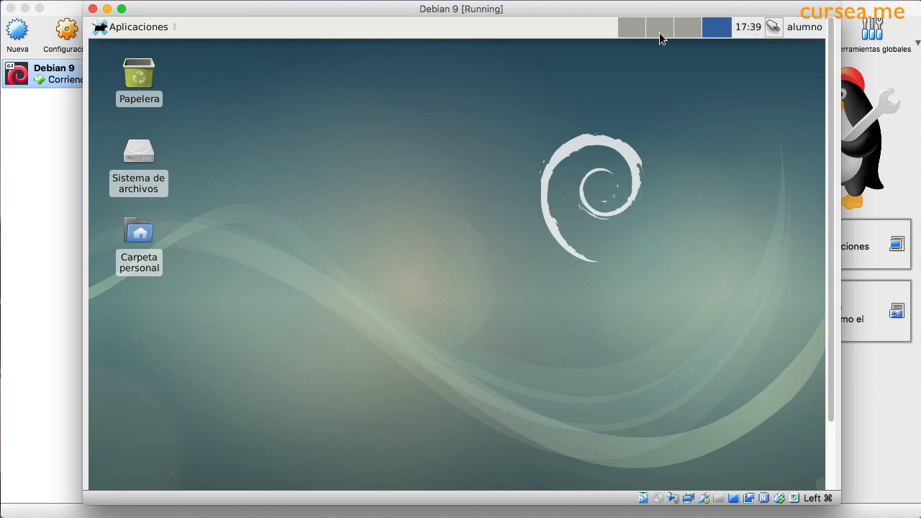
{"action": "left_click", "coordinate": [631, 29]}
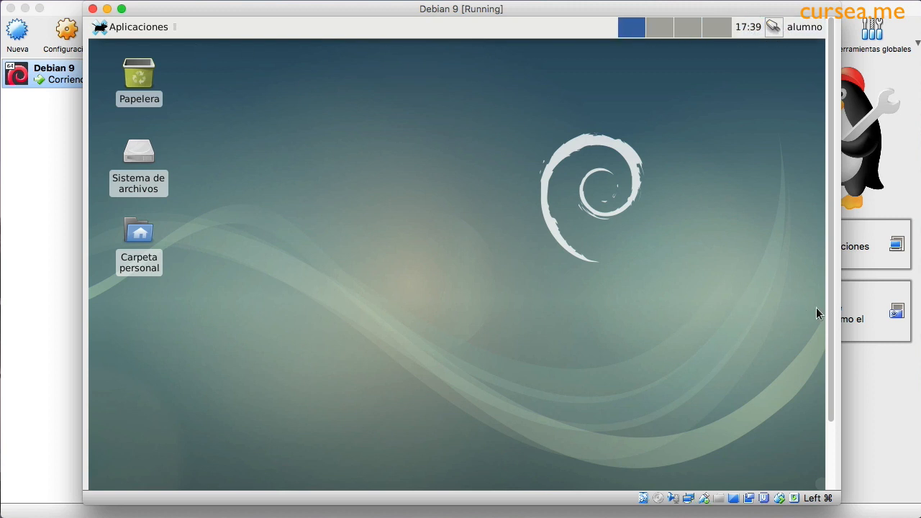
{"action": "left_click_drag", "start_coordinate": [829, 314], "coordinate": [824, 390]}
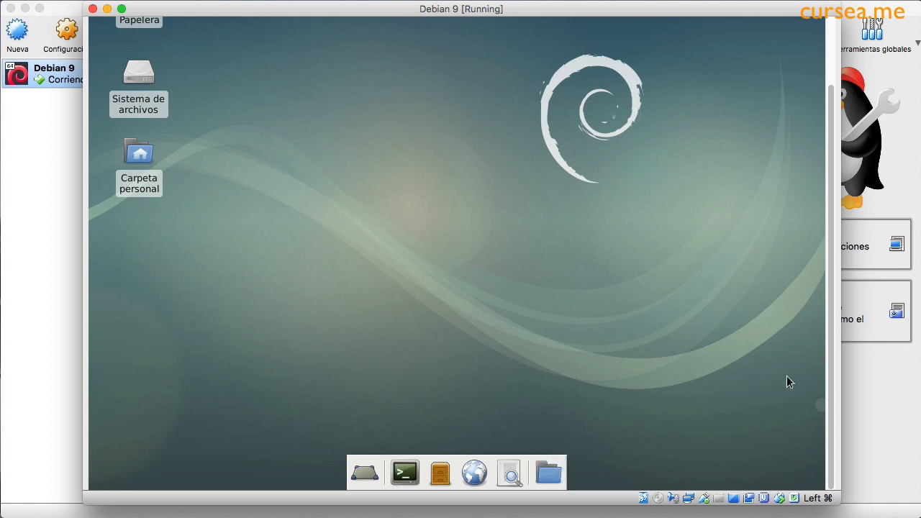
{"action": "scroll", "coordinate": [825, 352], "scroll_direction": "up", "scroll_amount": 5}
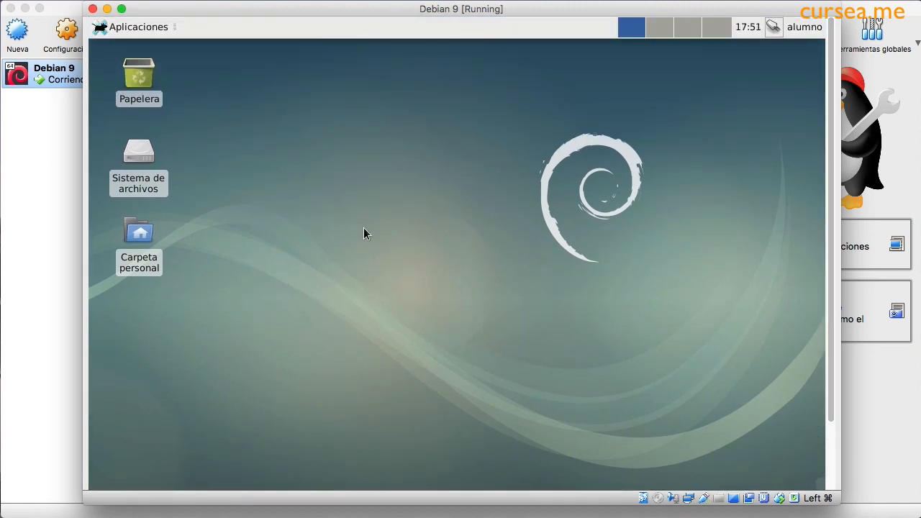
Look through the application categories, open the terminal emulator, try a larger window size and close it
{"action": "left_click", "coordinate": [128, 29]}
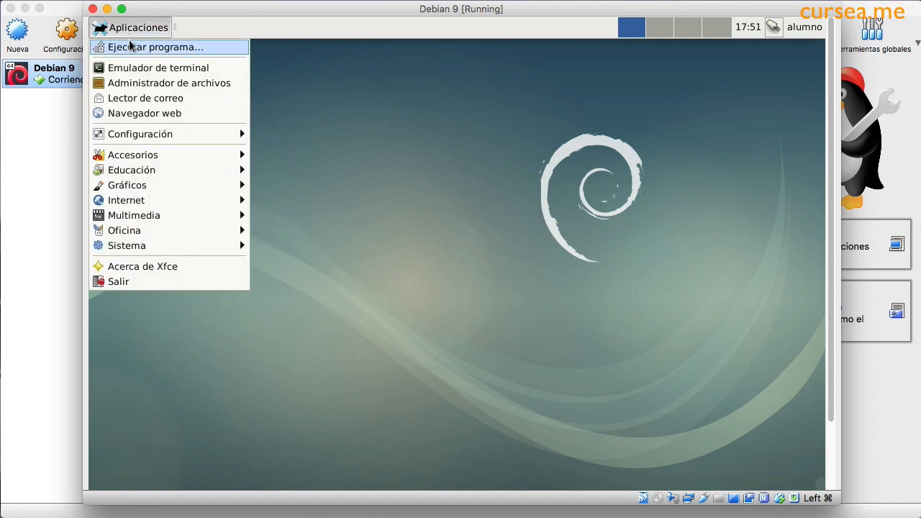
{"action": "mouse_move", "coordinate": [201, 201]}
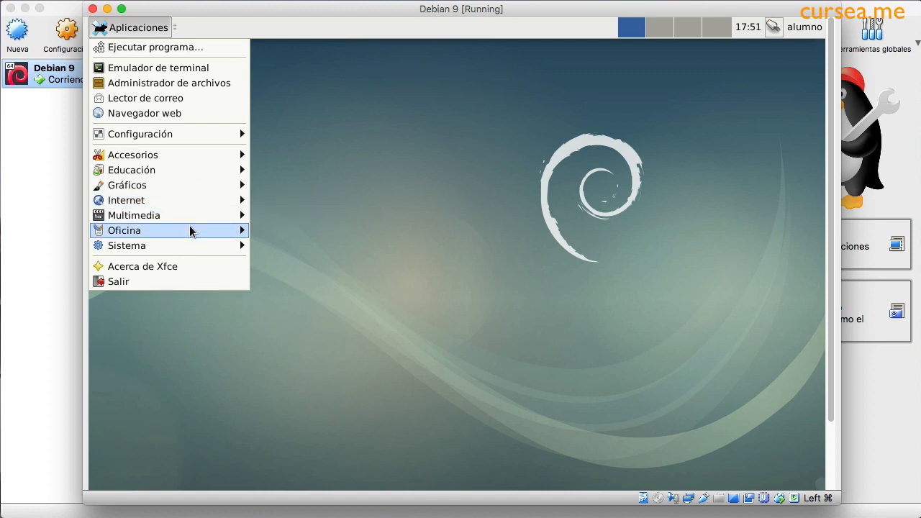
{"action": "mouse_move", "coordinate": [191, 230]}
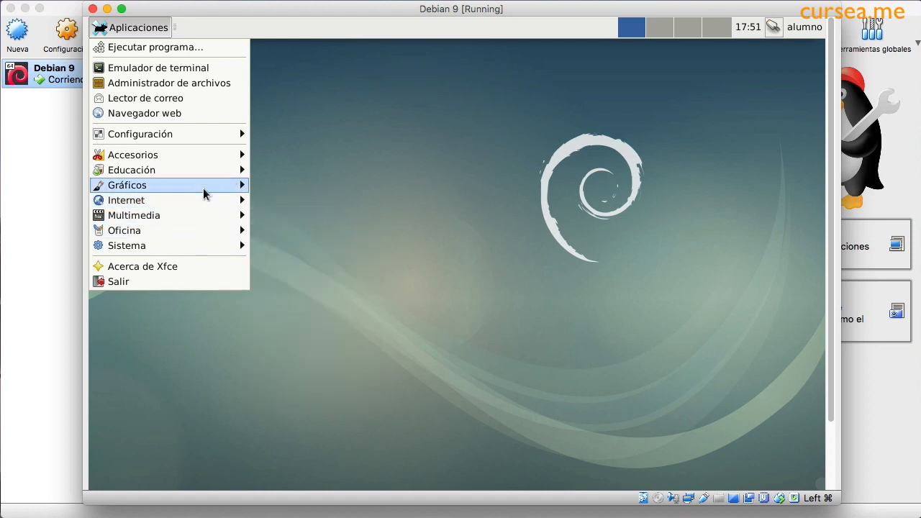
{"action": "mouse_move", "coordinate": [184, 154]}
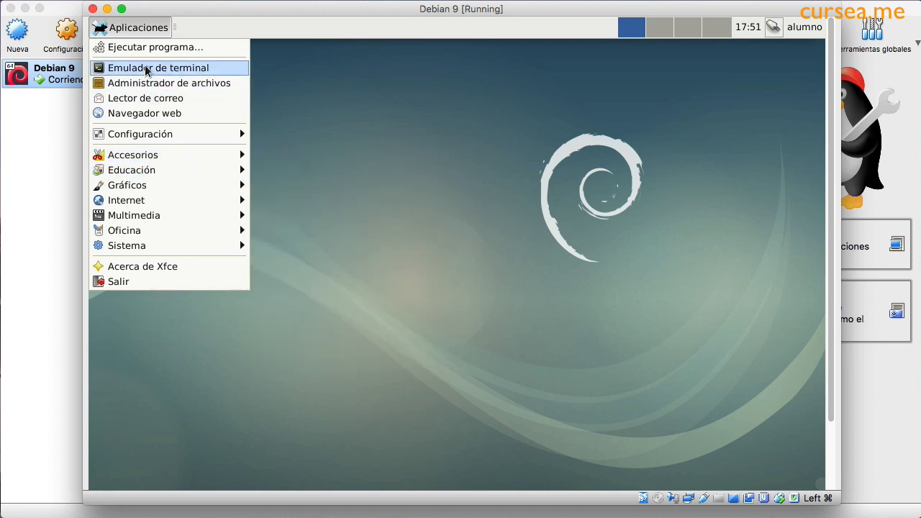
{"action": "left_click", "coordinate": [146, 69]}
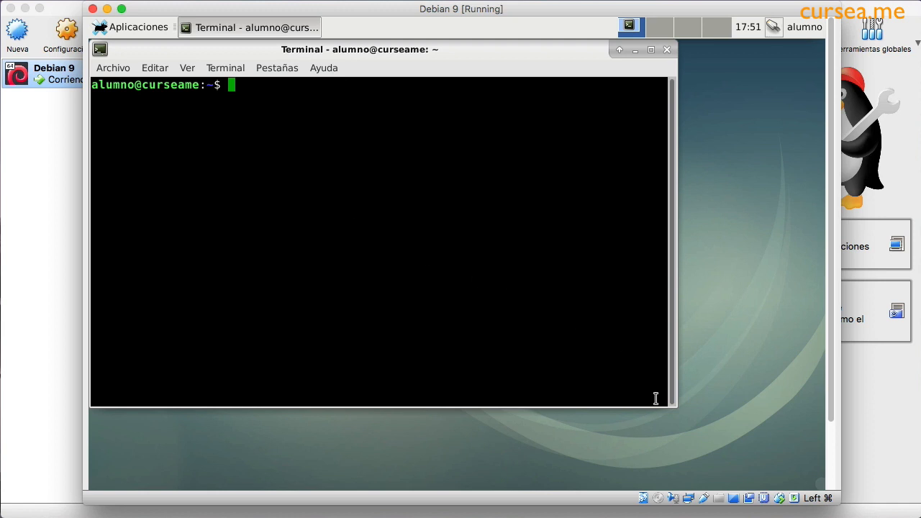
{"action": "left_click_drag", "start_coordinate": [674, 406], "coordinate": [748, 449]}
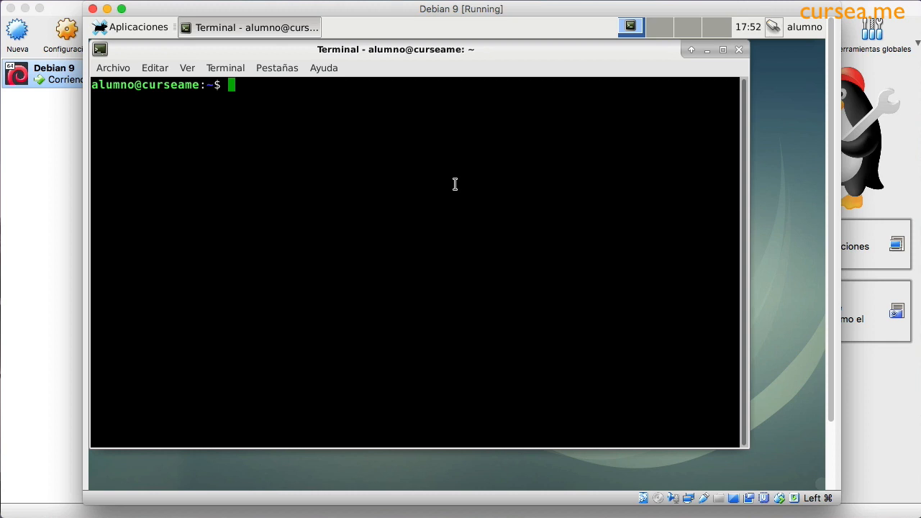
{"action": "left_click", "coordinate": [739, 50]}
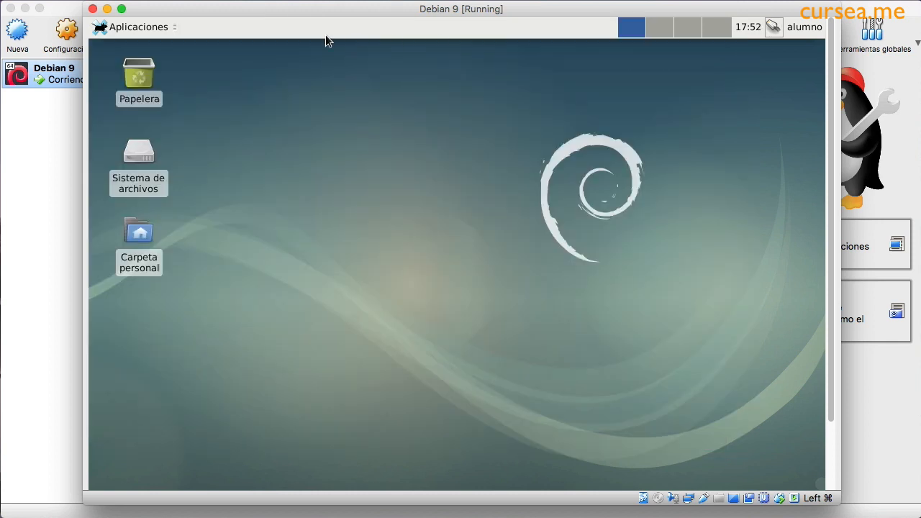
Open the Firefox web browser and load google.com to test the internet connection
{"action": "left_click", "coordinate": [139, 29]}
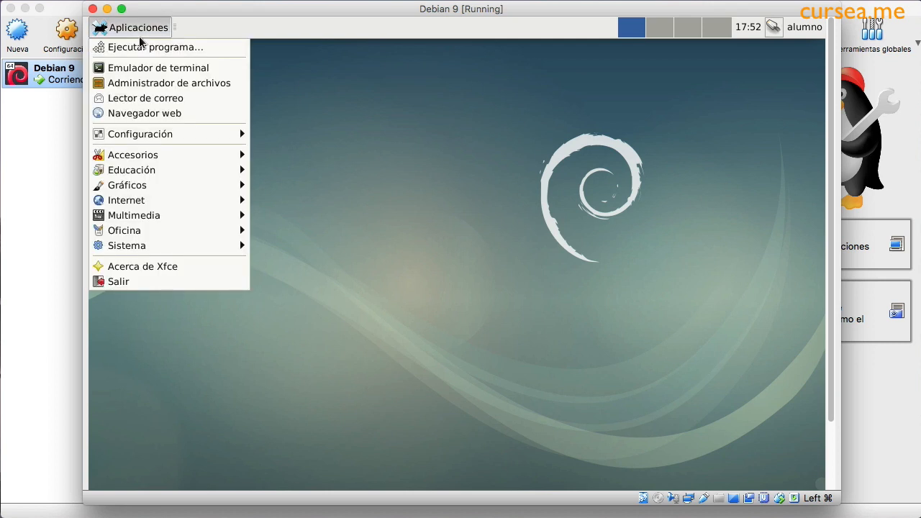
{"action": "left_click", "coordinate": [275, 201]}
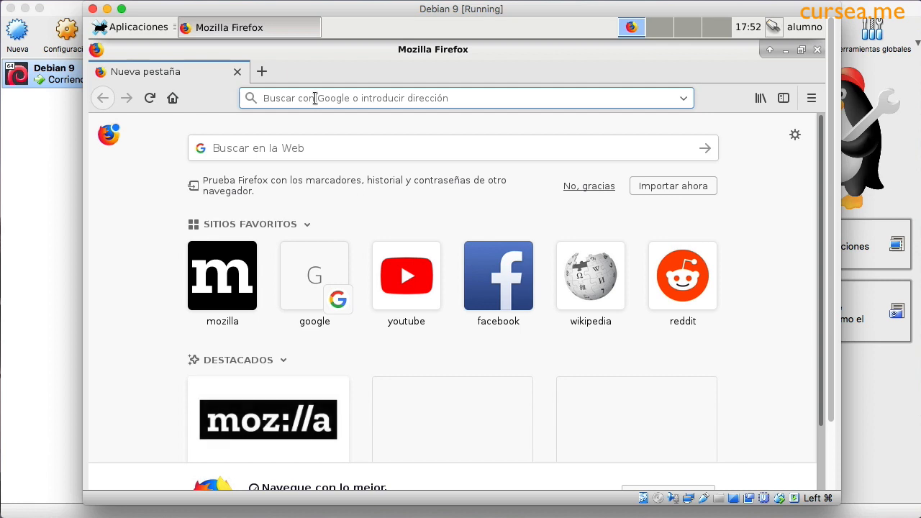
{"action": "left_click", "coordinate": [315, 98]}
{"action": "type", "text": "google.com"}
{"action": "key", "text": "Return"}
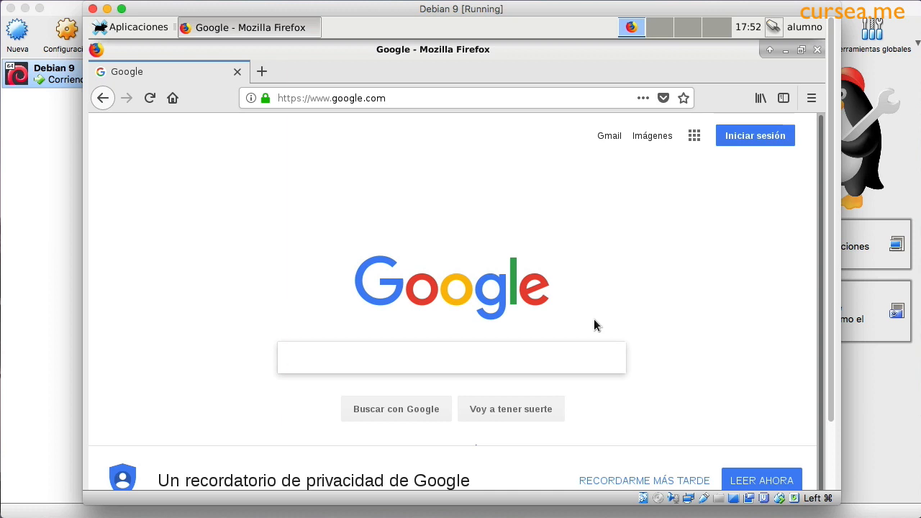
Review the General, wired and IPv4 settings of Wired connection 1 in the network connections editor, and close it without changes
{"action": "mouse_move", "coordinate": [774, 27]}
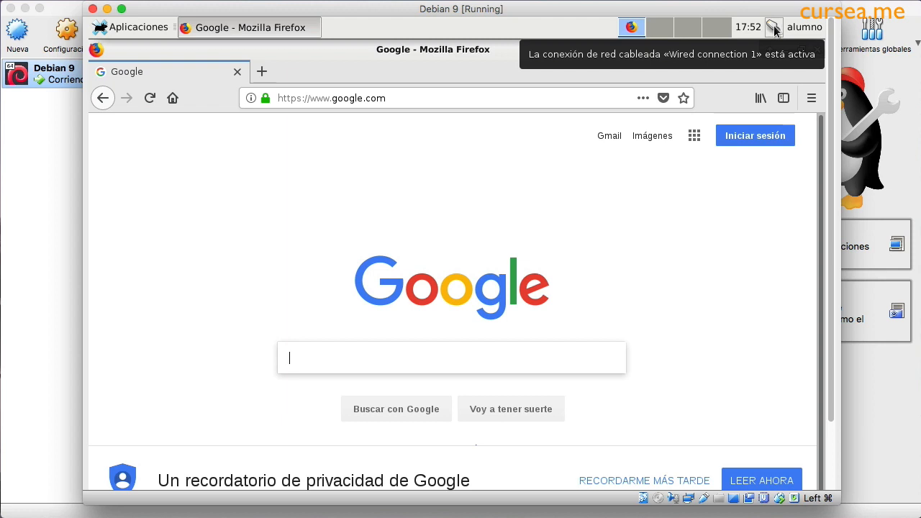
{"action": "right_click", "coordinate": [774, 27]}
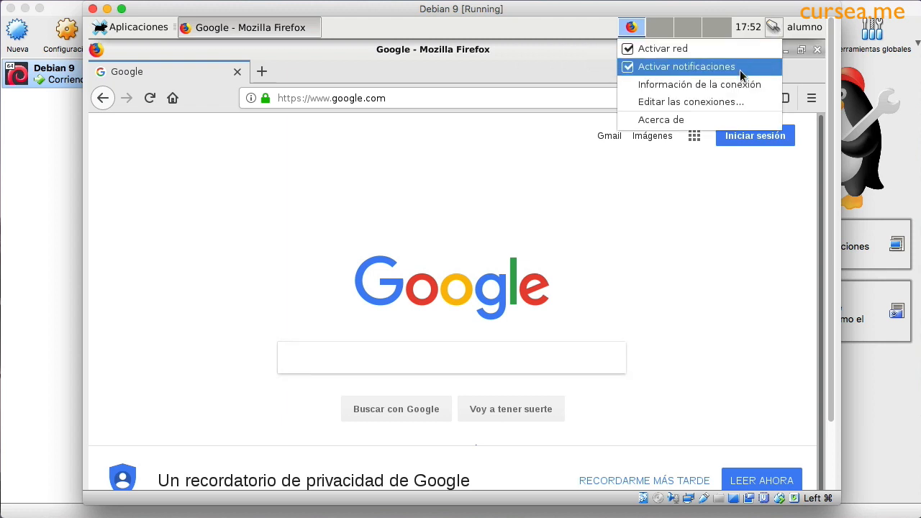
{"action": "left_click", "coordinate": [721, 103]}
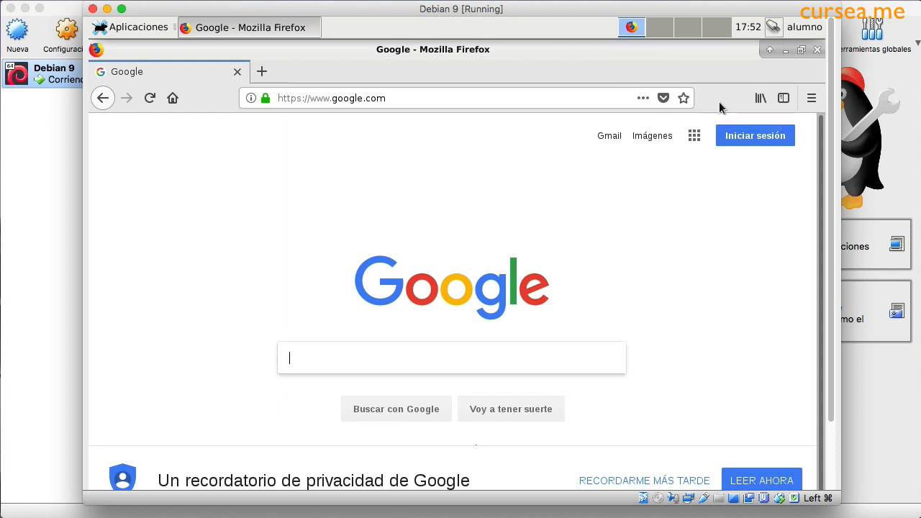
{"action": "left_click", "coordinate": [357, 216]}
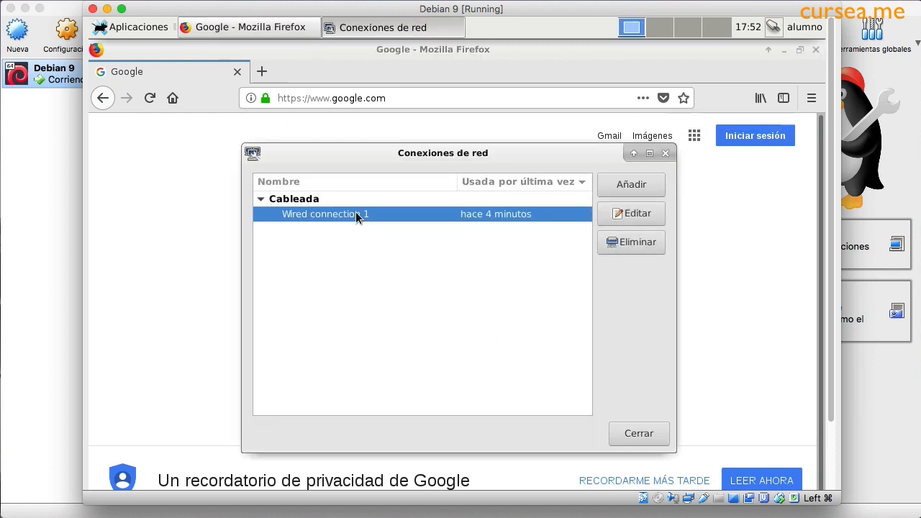
{"action": "left_click", "coordinate": [632, 213]}
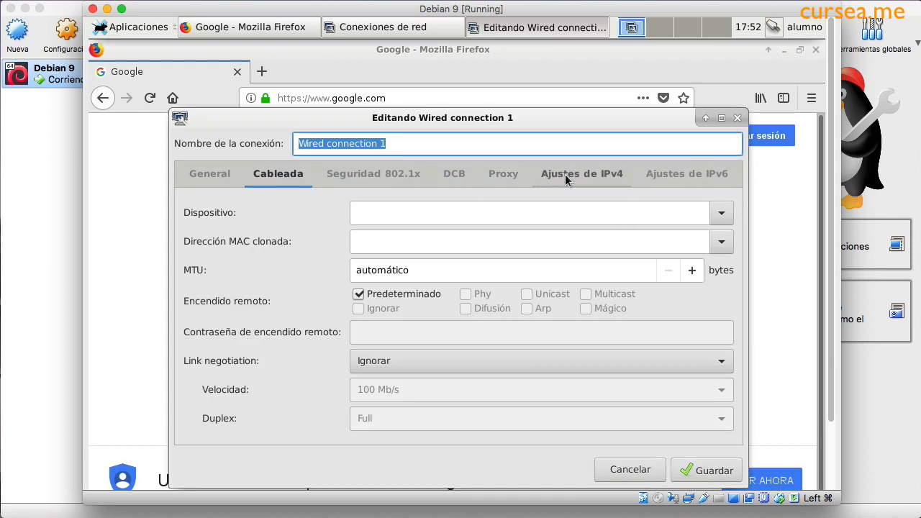
{"action": "left_click", "coordinate": [567, 180]}
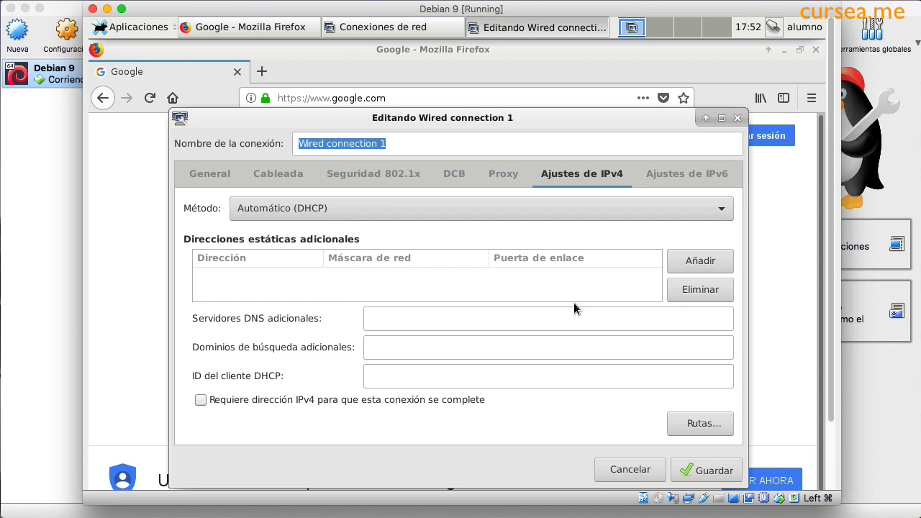
{"action": "left_click", "coordinate": [210, 183]}
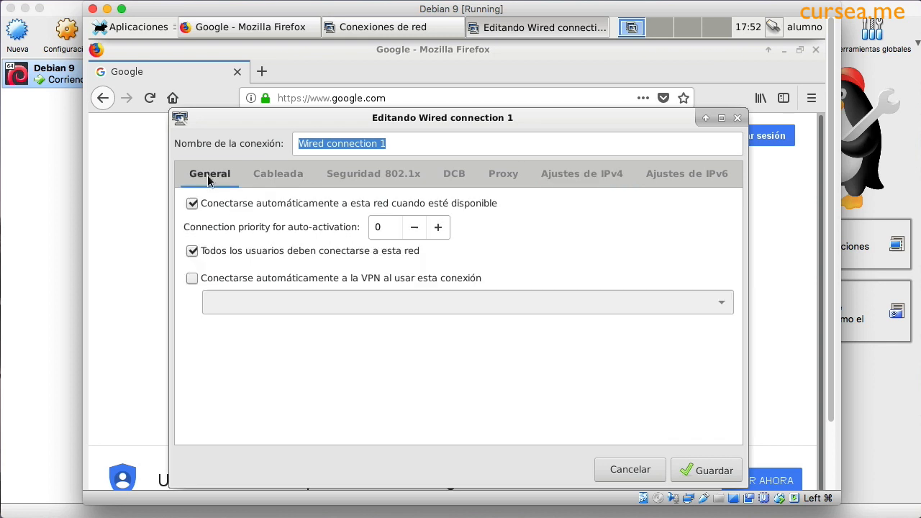
{"action": "left_click", "coordinate": [278, 179]}
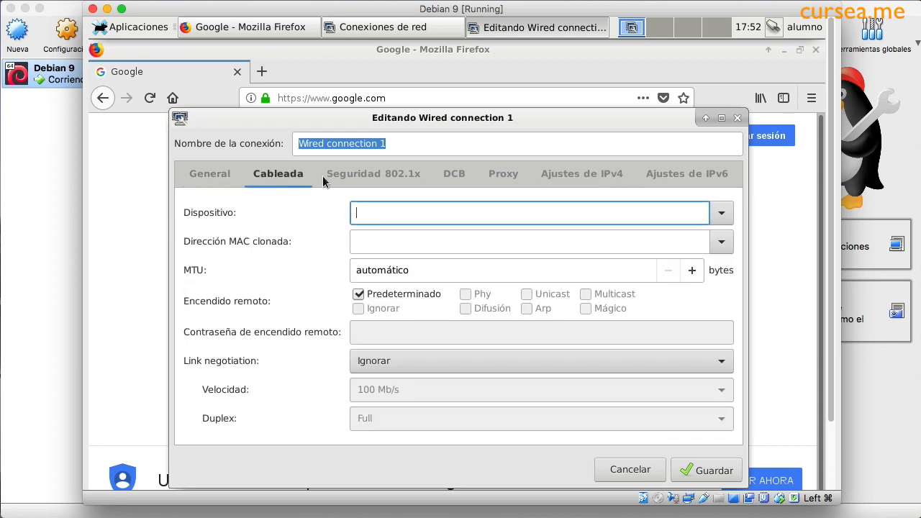
{"action": "left_click", "coordinate": [737, 118]}
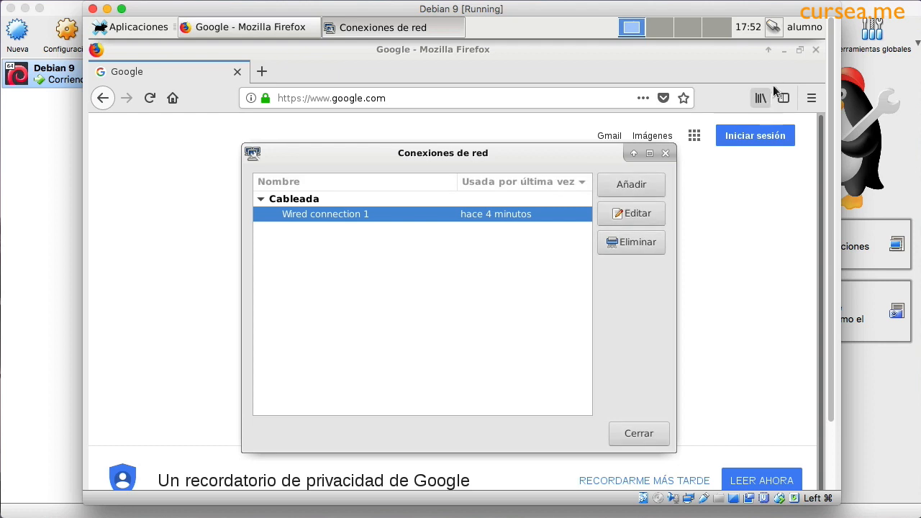
{"action": "left_click", "coordinate": [665, 153]}
Check the IP address and broadcast address in the active connection's information, and close the information window
{"action": "left_click", "coordinate": [773, 26]}
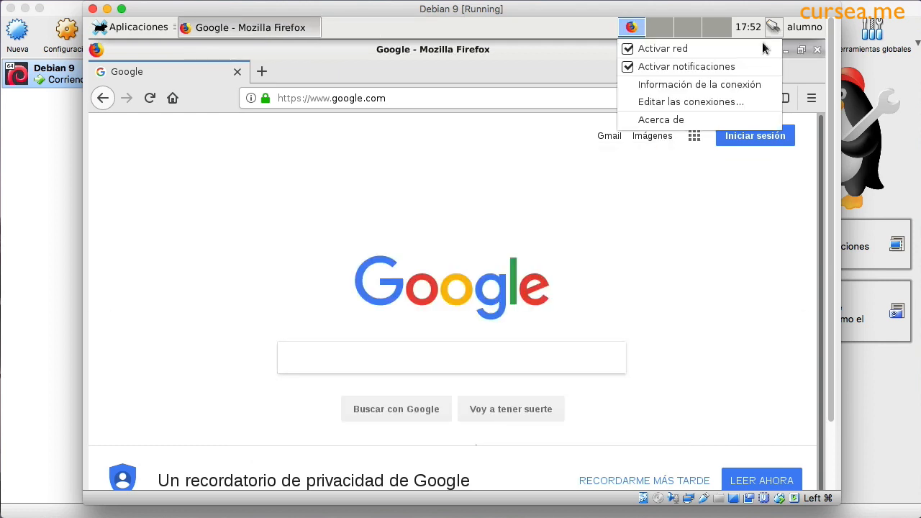
{"action": "left_click", "coordinate": [745, 85]}
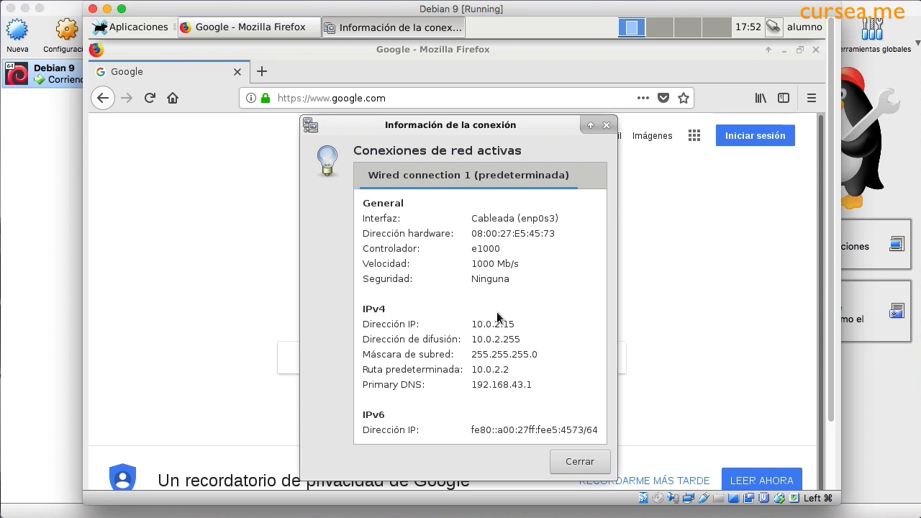
{"action": "left_click_drag", "start_coordinate": [472, 338], "coordinate": [525, 337]}
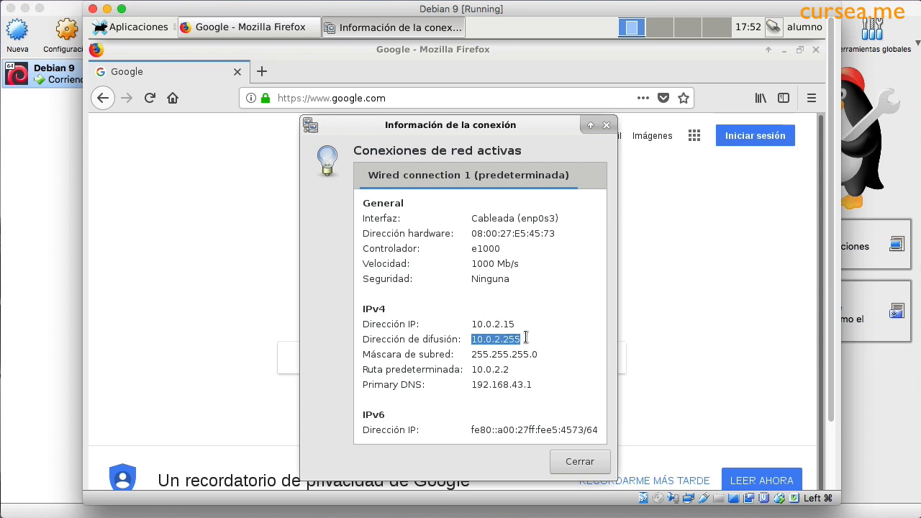
{"action": "double_click", "coordinate": [507, 324]}
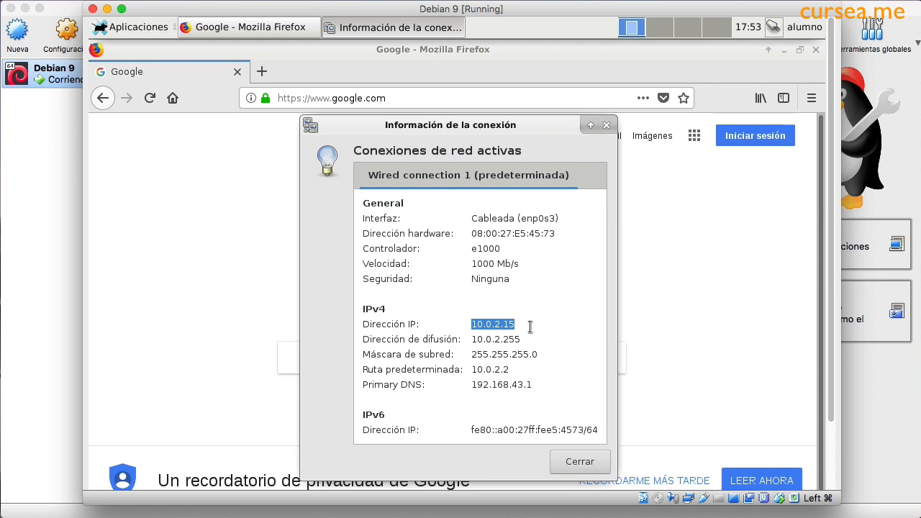
{"action": "left_click", "coordinate": [605, 126]}
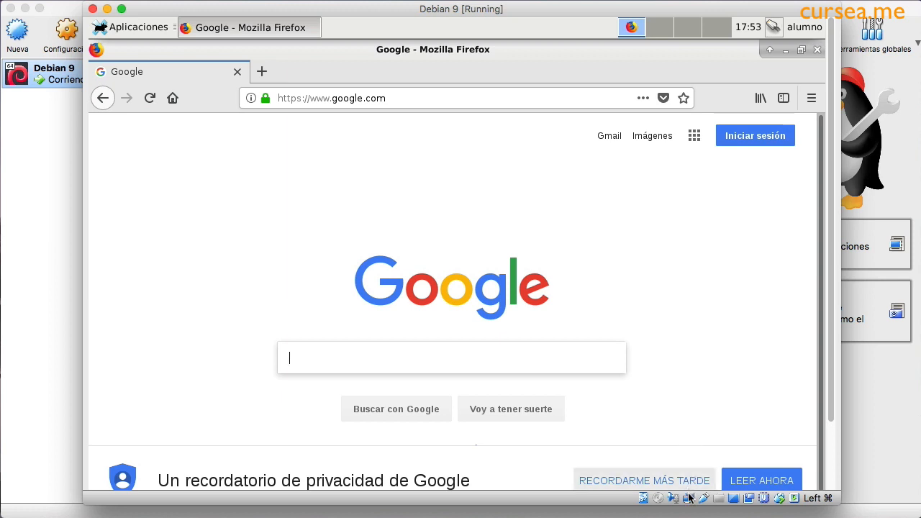
Try Bridged Adapter mode on en0: Wi-Fi (Wireless) for the virtual machine's network adapter 1, and set it back to NAT
{"action": "mouse_move", "coordinate": [687, 498]}
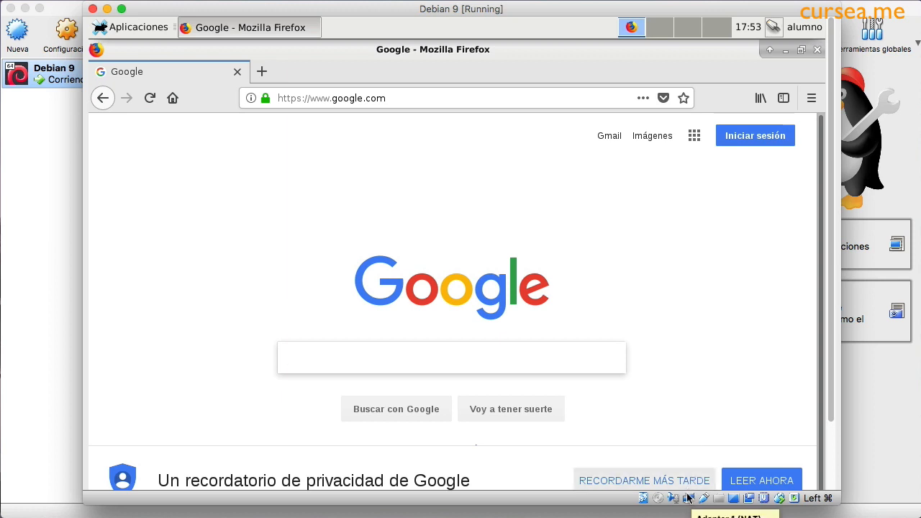
{"action": "scroll", "coordinate": [827, 367], "scroll_direction": "down", "scroll_amount": 3}
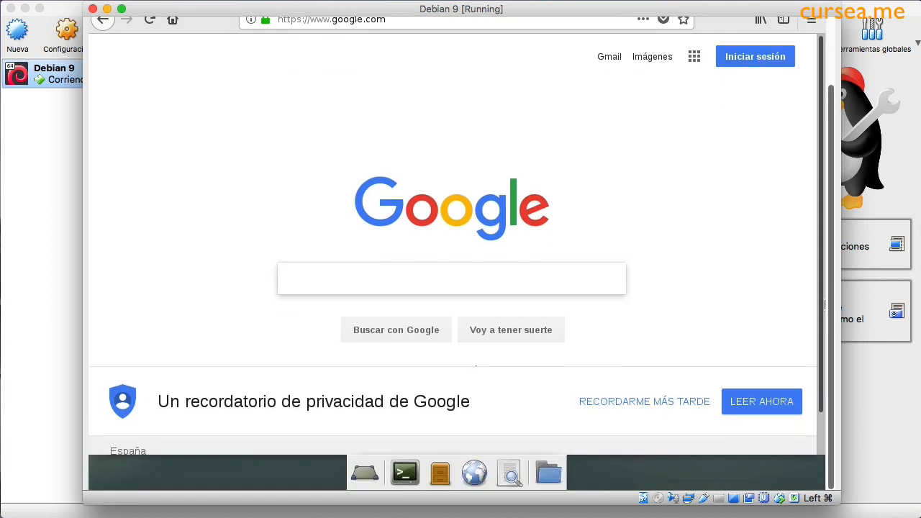
{"action": "right_click", "coordinate": [689, 498]}
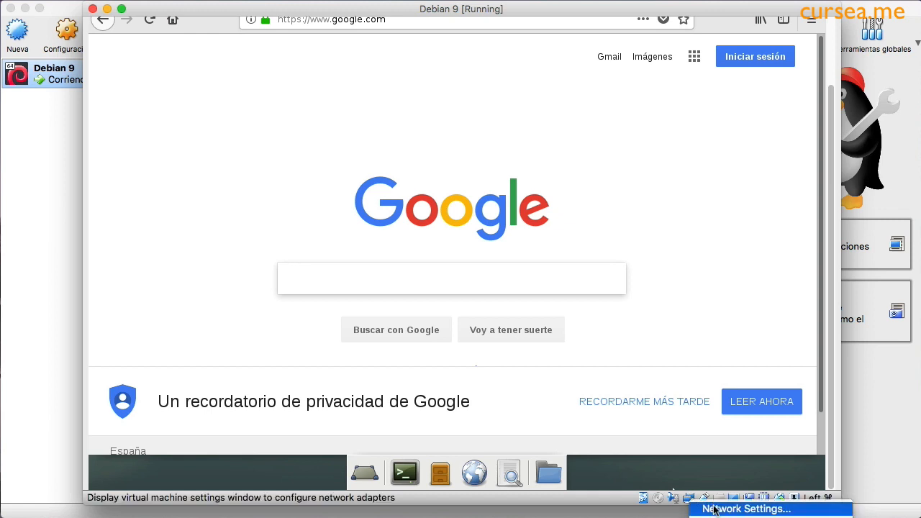
{"action": "left_click", "coordinate": [714, 510]}
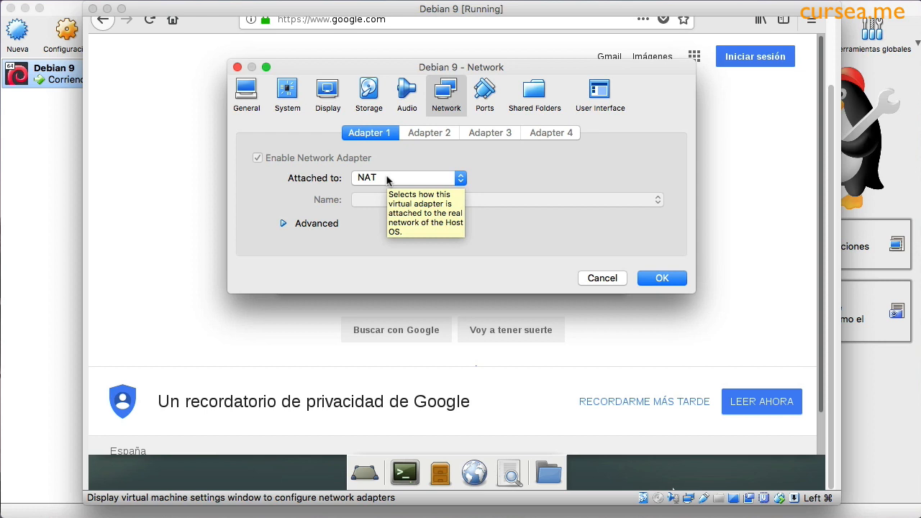
{"action": "left_click", "coordinate": [386, 178]}
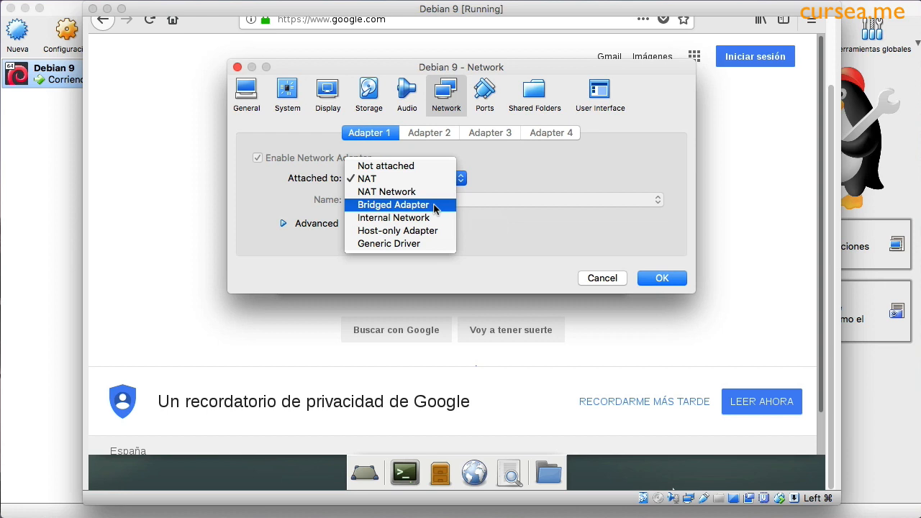
{"action": "left_click", "coordinate": [434, 208]}
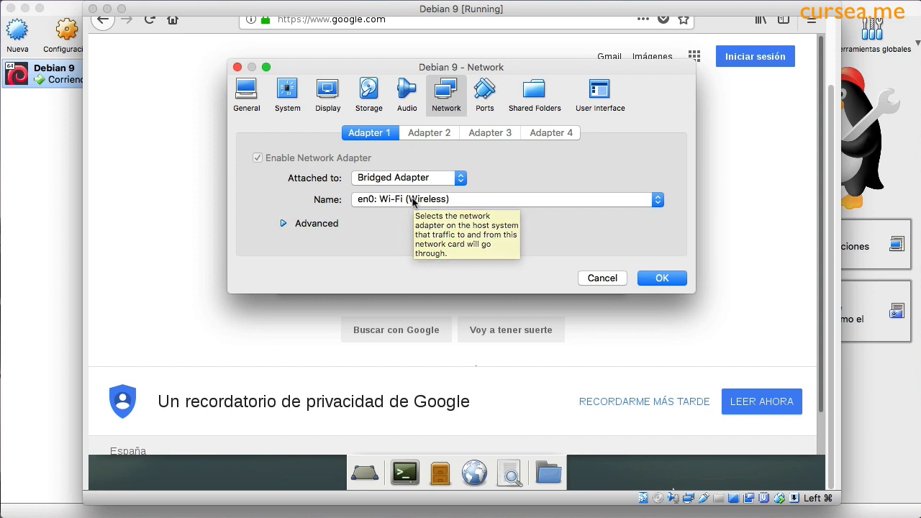
{"action": "left_click", "coordinate": [414, 201]}
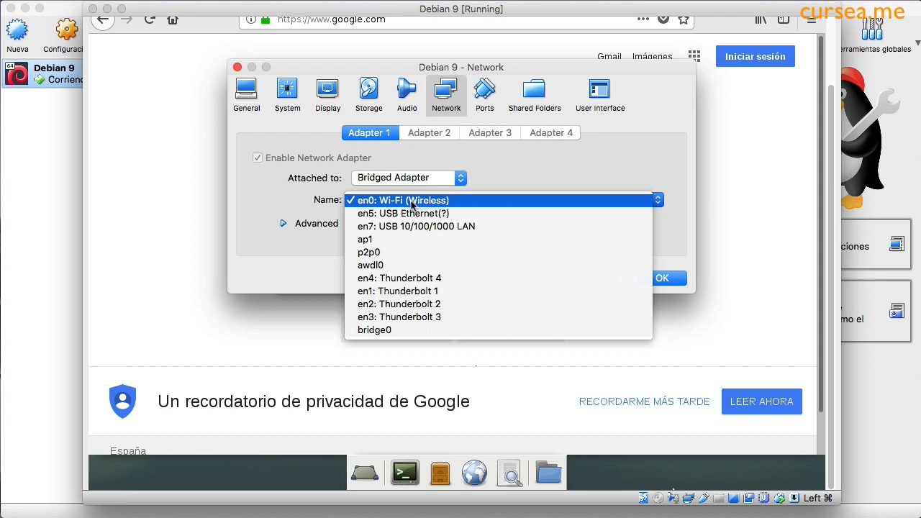
{"action": "left_click", "coordinate": [414, 203]}
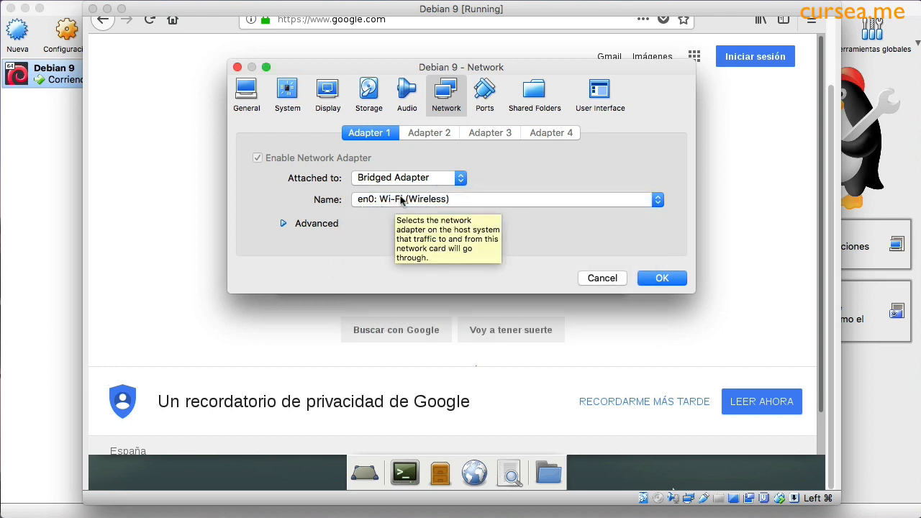
{"action": "left_click", "coordinate": [418, 182]}
{"action": "left_click", "coordinate": [405, 155]}
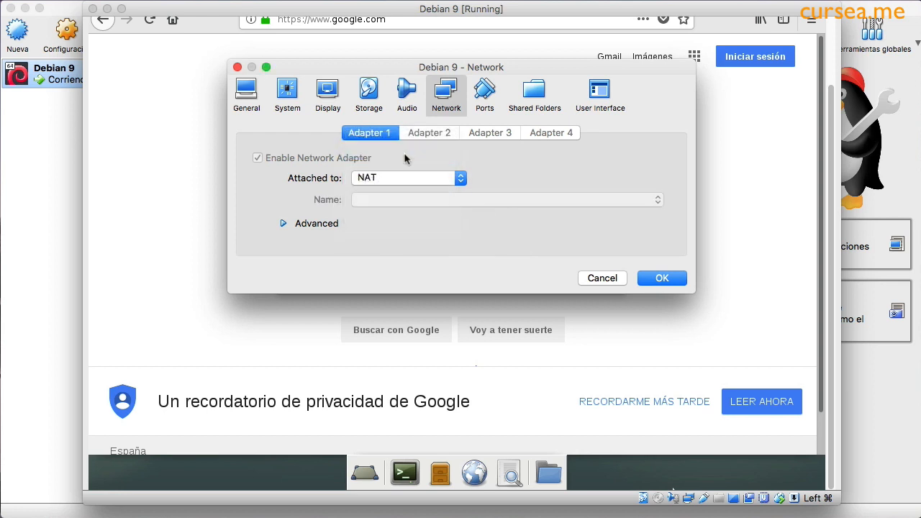
{"action": "left_click", "coordinate": [662, 278]}
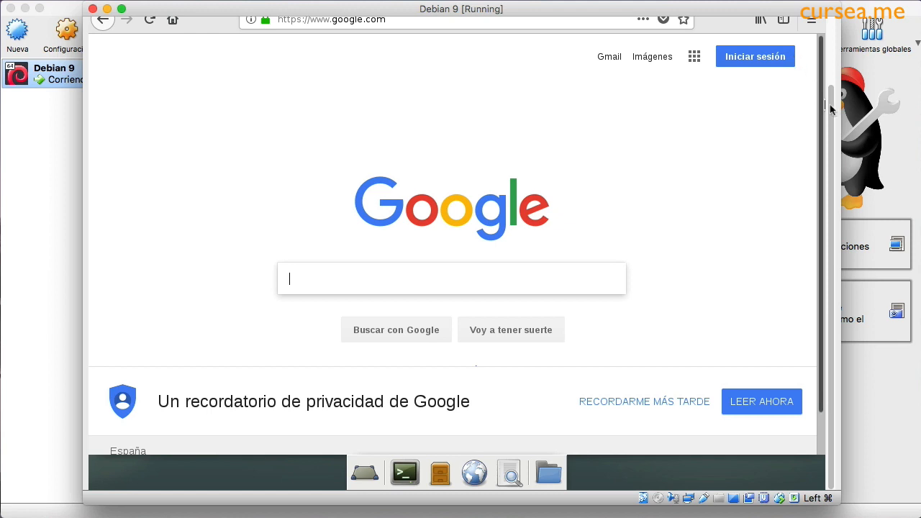
Close Firefox and open a maximized terminal emulator
{"action": "left_click_drag", "start_coordinate": [830, 104], "coordinate": [827, 33]}
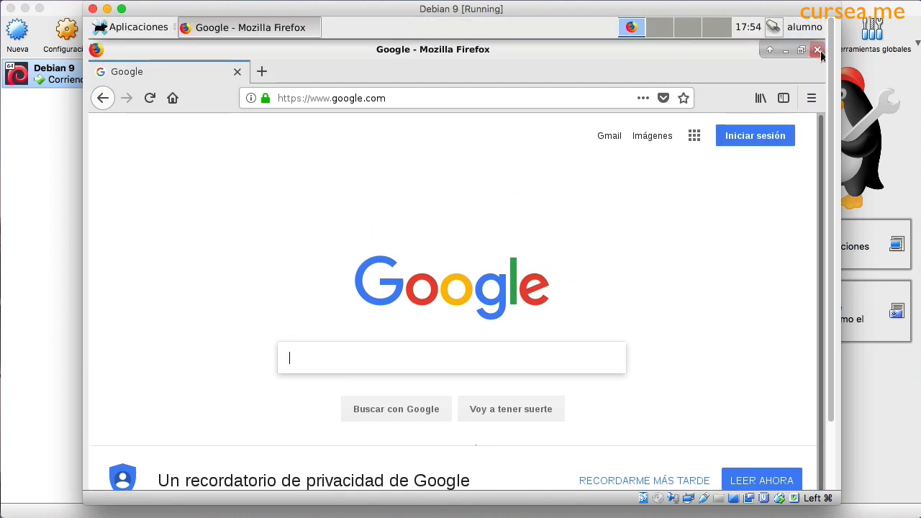
{"action": "left_click", "coordinate": [817, 49]}
{"action": "left_click", "coordinate": [123, 33]}
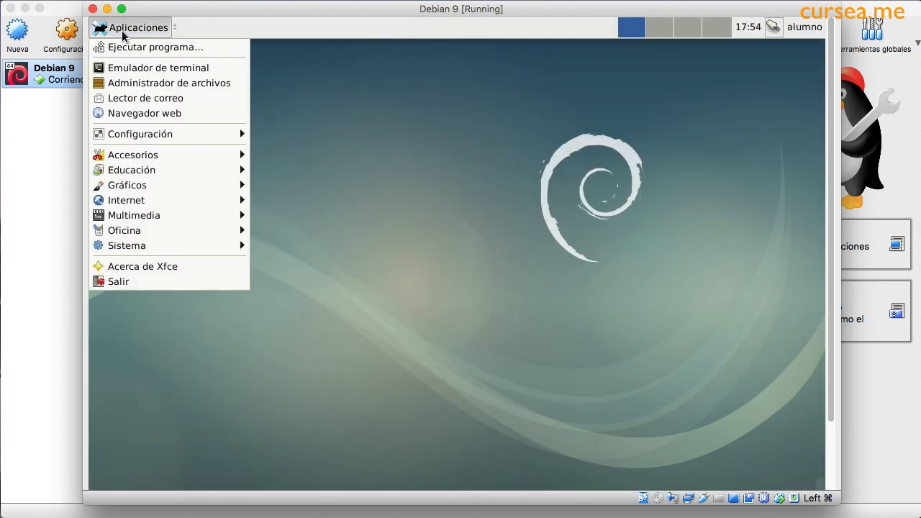
{"action": "left_click", "coordinate": [136, 68]}
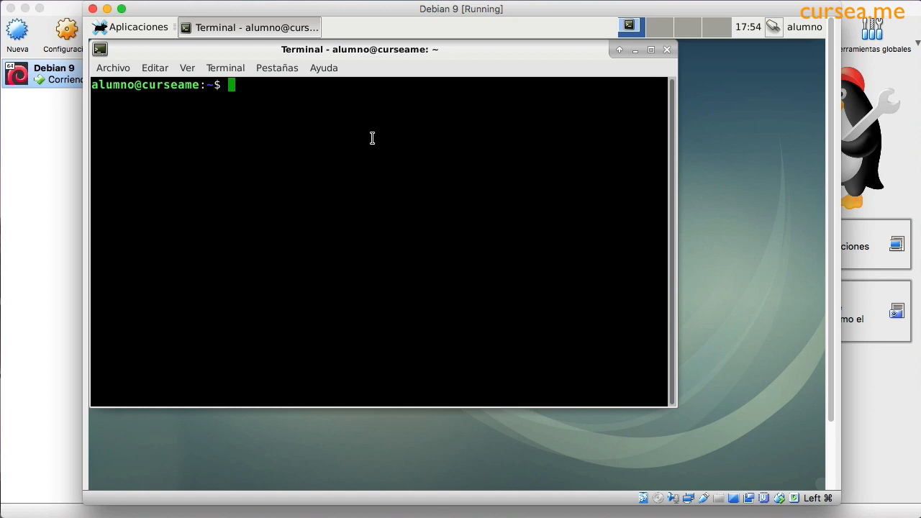
{"action": "left_click", "coordinate": [650, 51]}
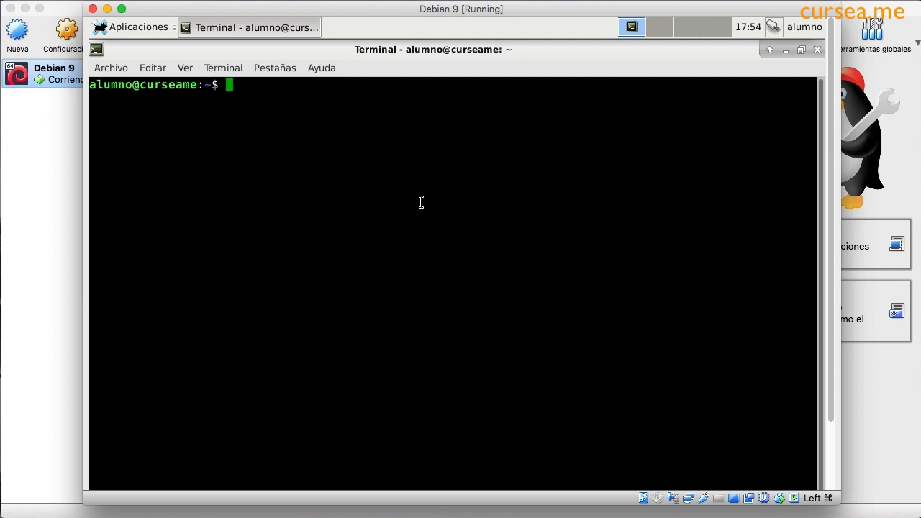
Switch to the root user with su, entering the root password
{"action": "type", "text": "su"}
{"action": "key", "text": "Return"}
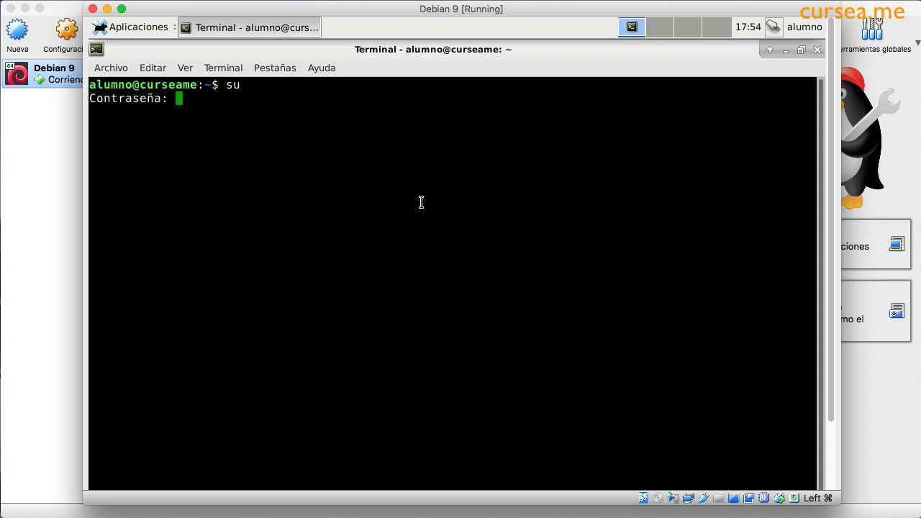
{"action": "key", "text": "Return"}
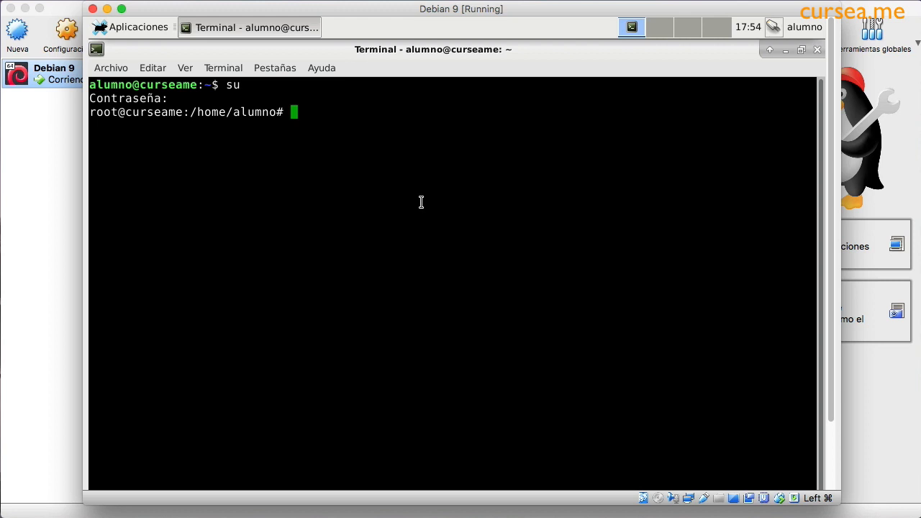
Open the file /etc/apt/sources.list in the nano editor
{"action": "type", "text": "nano /apt"}
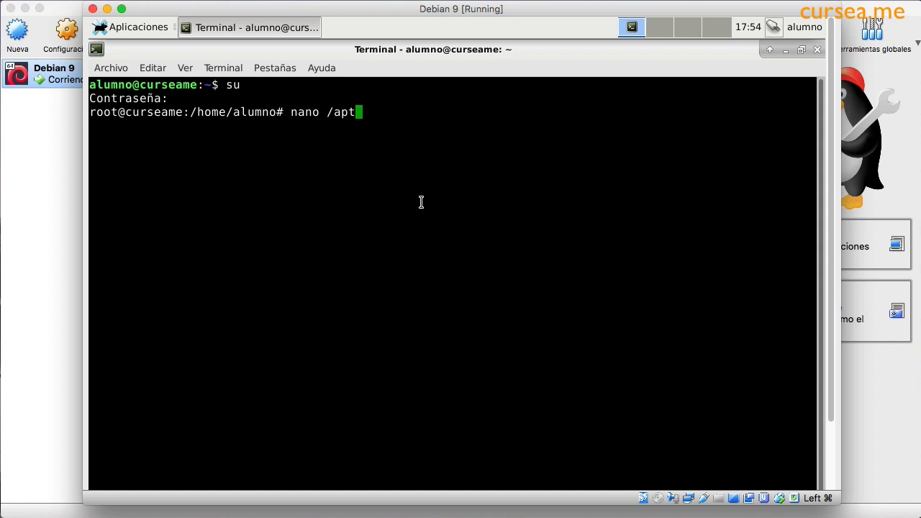
{"action": "key", "text": "BackSpace"}
{"action": "key", "text": "BackSpace"}
{"action": "key", "text": "BackSpace"}
{"action": "type", "text": "etc/apt"}
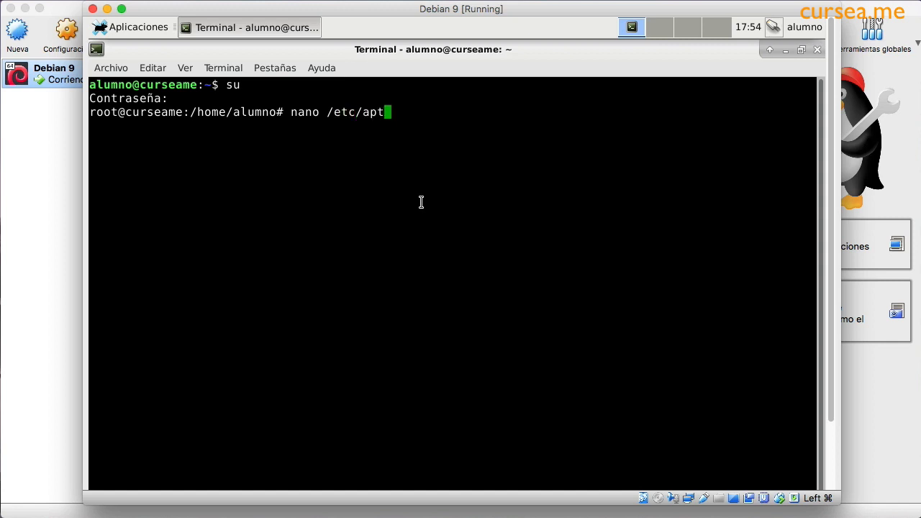
{"action": "type", "text": "/so"}
{"action": "key", "text": "Tab"}
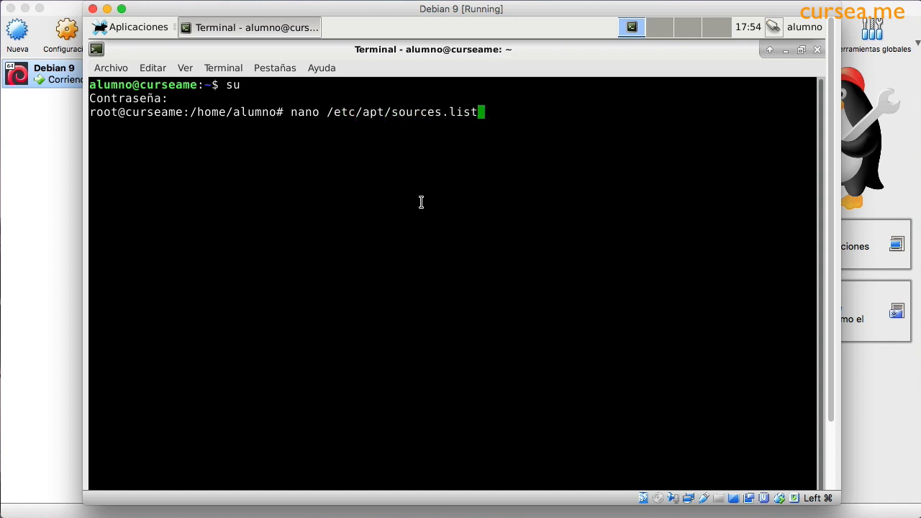
{"action": "key", "text": "Return"}
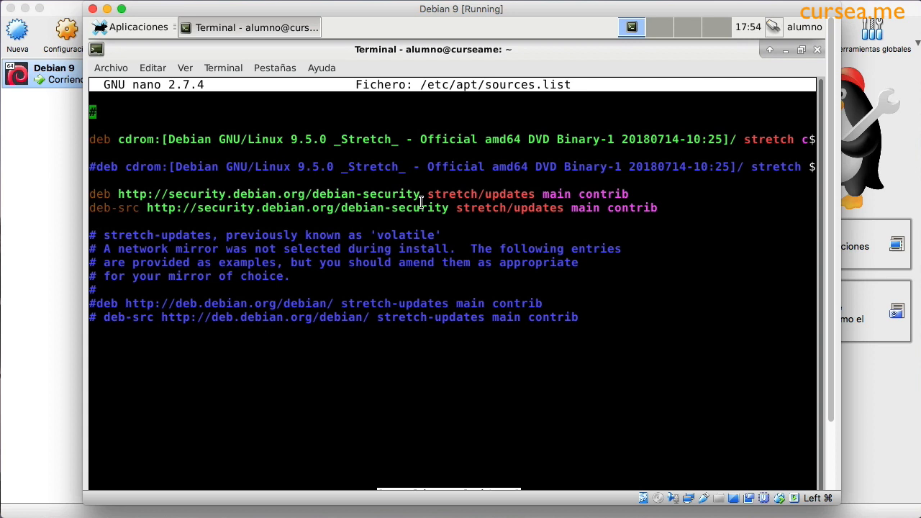
Comment out the active deb cdrom line for the Debian 9.5.0 Stretch DVD with a # in sources.list
{"action": "key", "text": "Down"}
{"action": "key", "text": "Down"}
{"action": "type", "text": "#"}
{"action": "key", "text": "Left"}
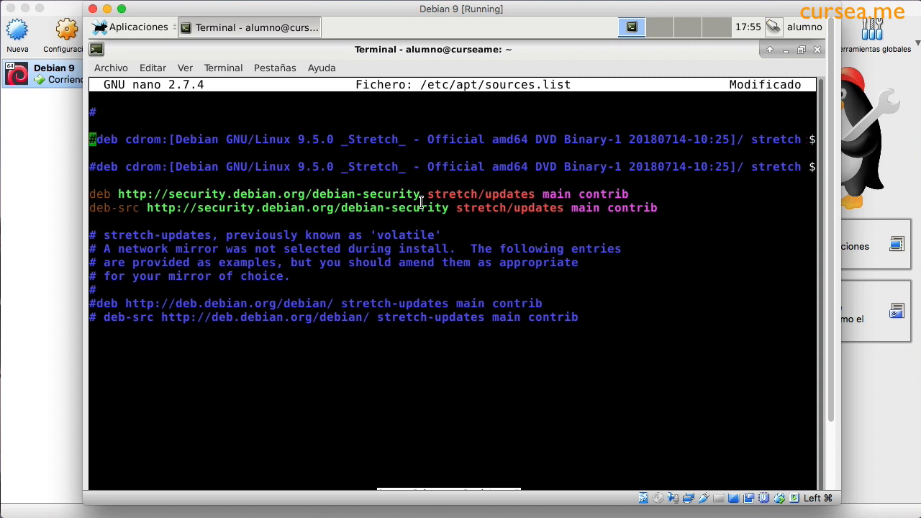
Comment out the deb and deb-src lines for security.debian.org stretch/updates with a #
{"action": "key", "text": "Down"}
{"action": "key", "text": "Down"}
{"action": "key", "text": "Down"}
{"action": "key", "text": "Down"}
{"action": "type", "text": "#"}
{"action": "key", "text": "Down"}
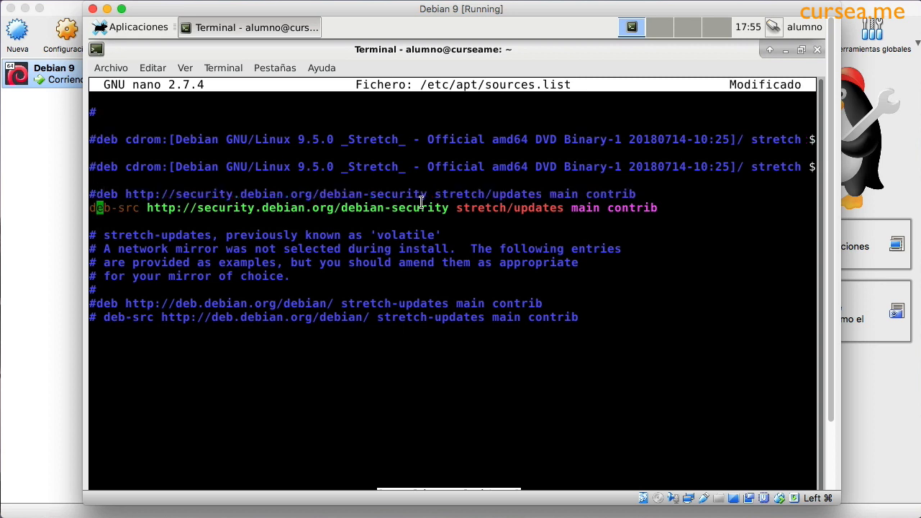
{"action": "key", "text": "Left"}
{"action": "type", "text": "#"}
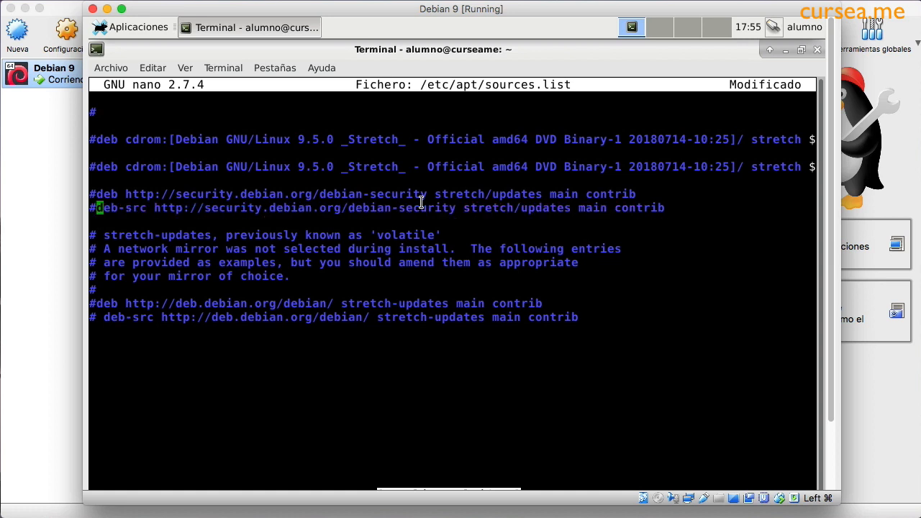
{"action": "key", "text": "Down"}
{"action": "key", "text": "Down"}
{"action": "key", "text": "Down"}
{"action": "key", "text": "Down"}
{"action": "key", "text": "Down"}
{"action": "key", "text": "Down"}
{"action": "key", "text": "Down"}
{"action": "key", "text": "Left"}
{"action": "key", "text": "Delete"}
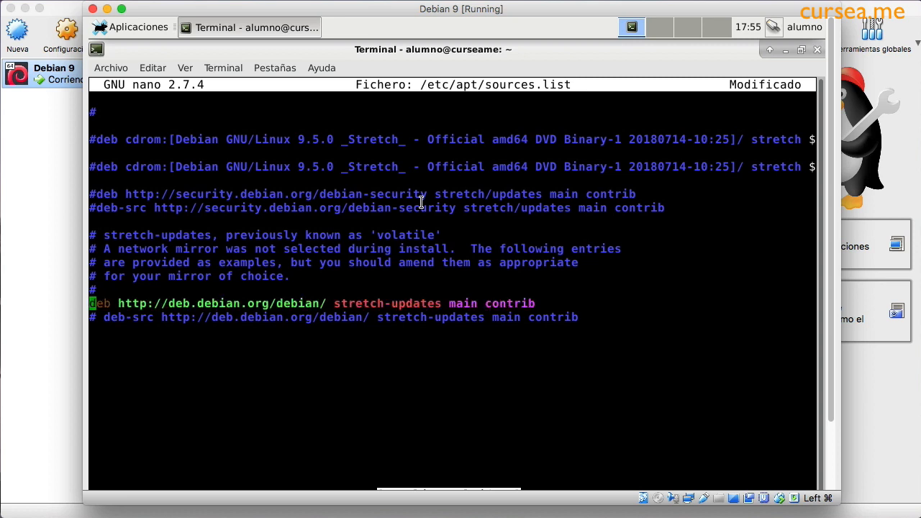
Change the distribution from stretch-updates to stretch in the active deb.debian.org line
{"action": "key", "text": "Right"}
{"action": "key", "text": "Right"}
{"action": "key", "text": "Right"}
{"action": "key", "text": "Right"}
{"action": "key", "text": "Right"}
{"action": "key", "text": "Right"}
{"action": "key", "text": "Right"}
{"action": "key", "text": "Right"}
{"action": "key", "text": "Right"}
{"action": "key", "text": "Right"}
{"action": "key", "text": "Right"}
{"action": "key", "text": "Right"}
{"action": "key", "text": "Right"}
{"action": "key", "text": "Right"}
{"action": "key", "text": "Right"}
{"action": "key", "text": "Right"}
{"action": "key", "text": "Right"}
{"action": "key", "text": "Right"}
{"action": "key", "text": "Right"}
{"action": "key", "text": "Right"}
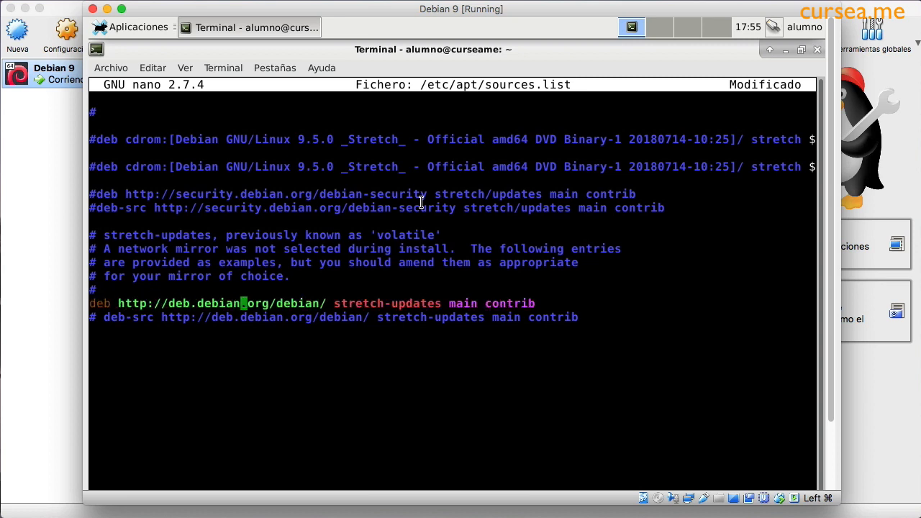
{"action": "key", "text": "Right"}
{"action": "key", "text": "Right"}
{"action": "key", "text": "Right"}
{"action": "key", "text": "Right"}
{"action": "key", "text": "Right"}
{"action": "key", "text": "Right"}
{"action": "key", "text": "Right"}
{"action": "key", "text": "Right"}
{"action": "key", "text": "Right"}
{"action": "key", "text": "Right"}
{"action": "key", "text": "Delete"}
{"action": "key", "text": "Delete"}
{"action": "key", "text": "Delete"}
{"action": "key", "text": "Delete"}
{"action": "key", "text": "Delete"}
{"action": "key", "text": "Delete"}
{"action": "key", "text": "Delete"}
{"action": "key", "text": "Delete"}
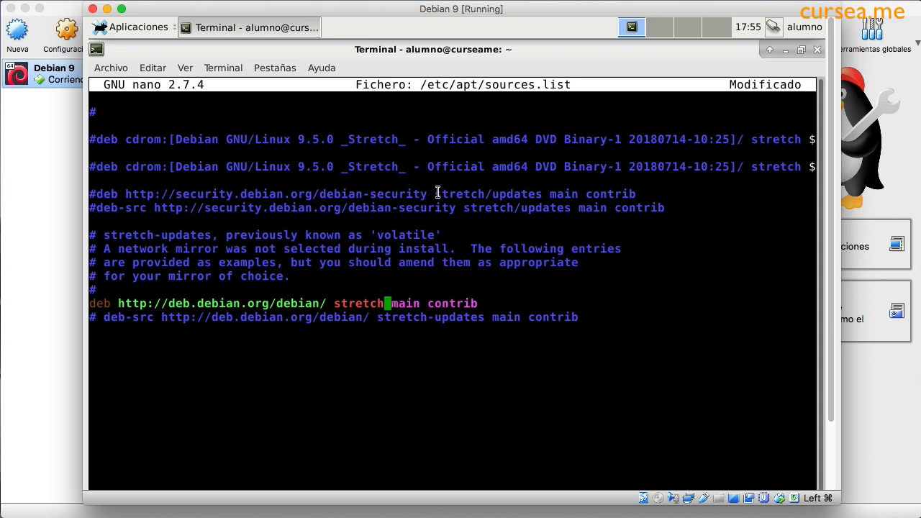
Examine the repository URL, distribution name and the main and contrib components of the active deb line
{"action": "left_click_drag", "start_coordinate": [438, 193], "coordinate": [304, 195]}
{"action": "left_click", "coordinate": [413, 296]}
{"action": "left_click_drag", "start_coordinate": [329, 303], "coordinate": [140, 304]}
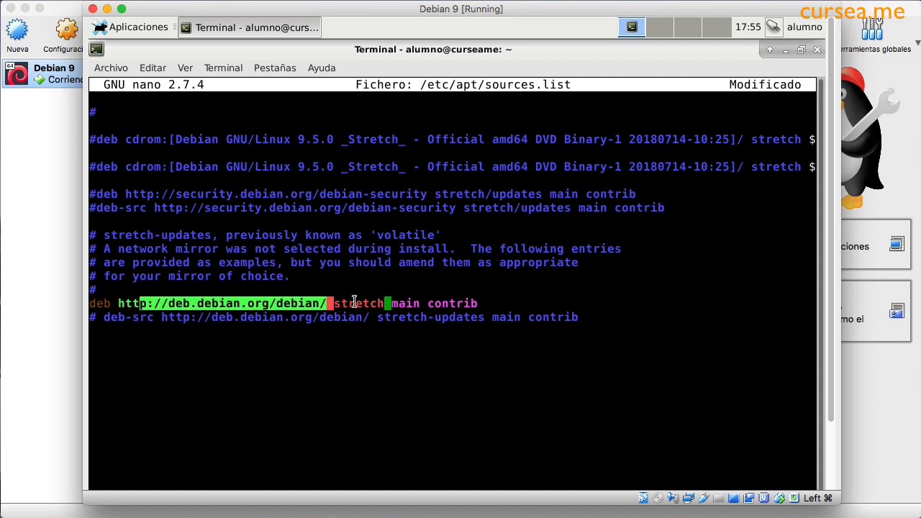
{"action": "double_click", "coordinate": [354, 303]}
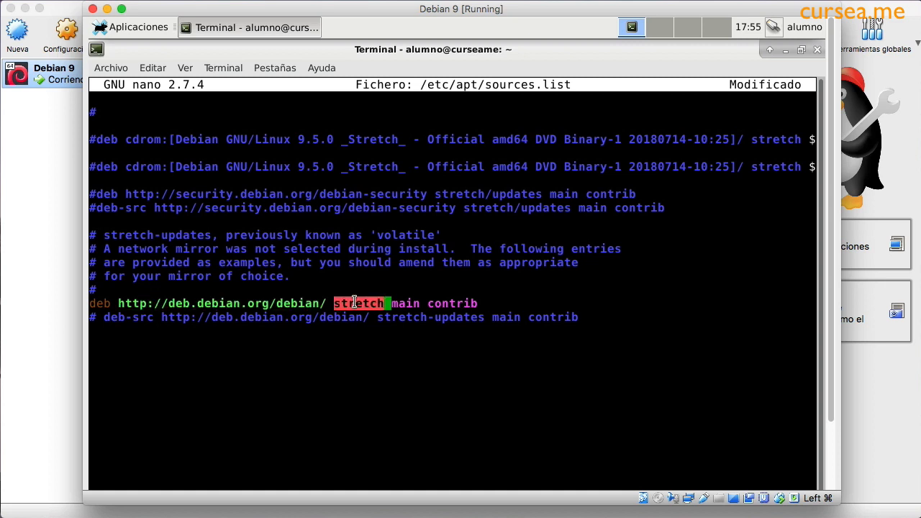
{"action": "double_click", "coordinate": [405, 303]}
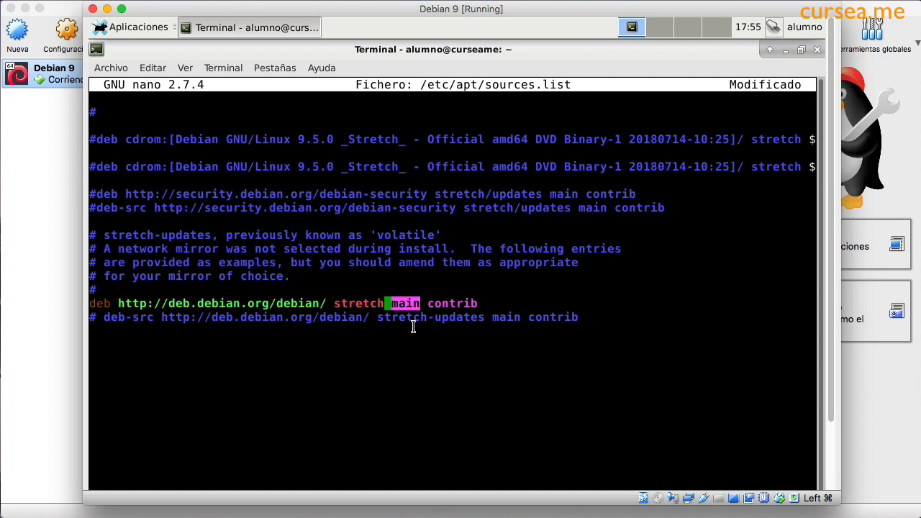
{"action": "double_click", "coordinate": [446, 302]}
{"action": "left_click", "coordinate": [475, 303]}
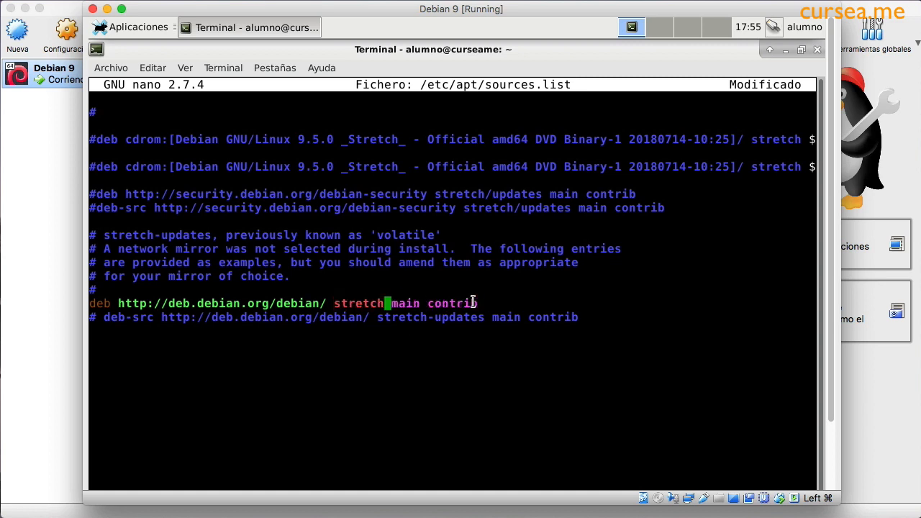
Exit nano, saving the changes to /etc/apt/sources.list
{"action": "key", "text": "ctrl+x"}
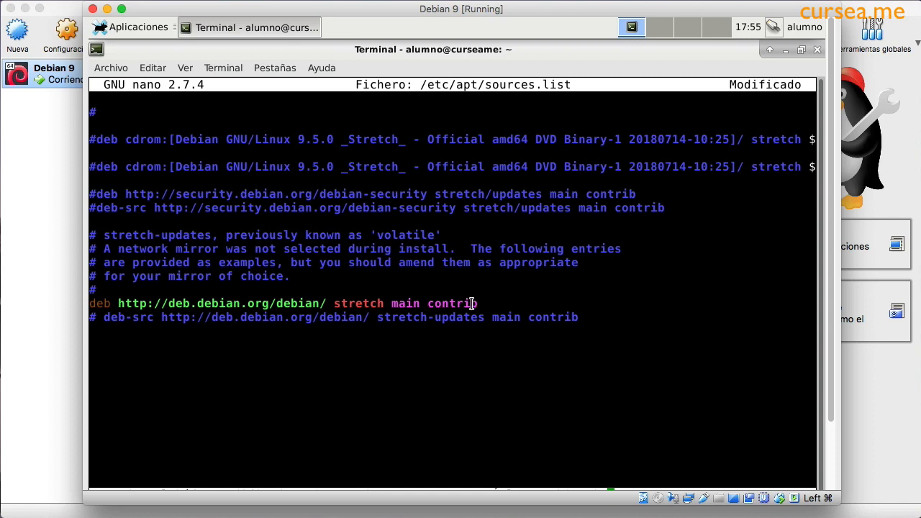
{"action": "left_click_drag", "start_coordinate": [830, 327], "coordinate": [831, 376]}
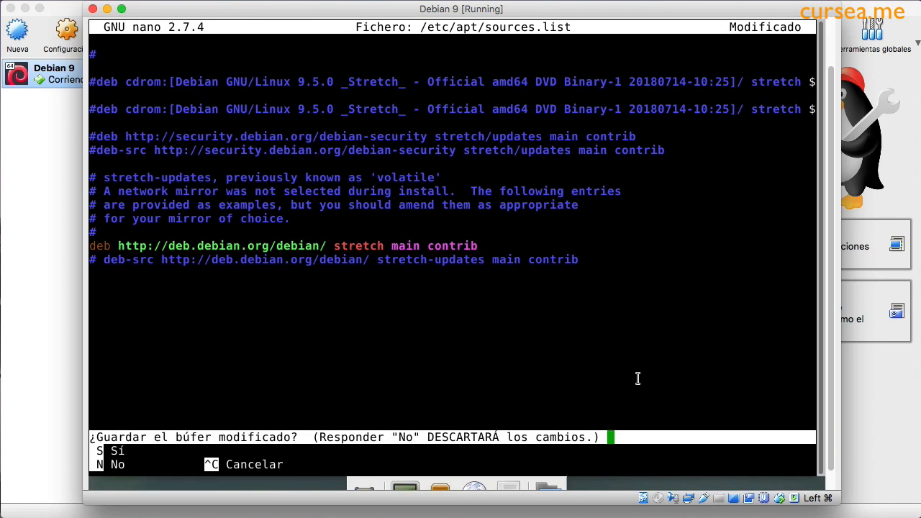
{"action": "key", "text": "s"}
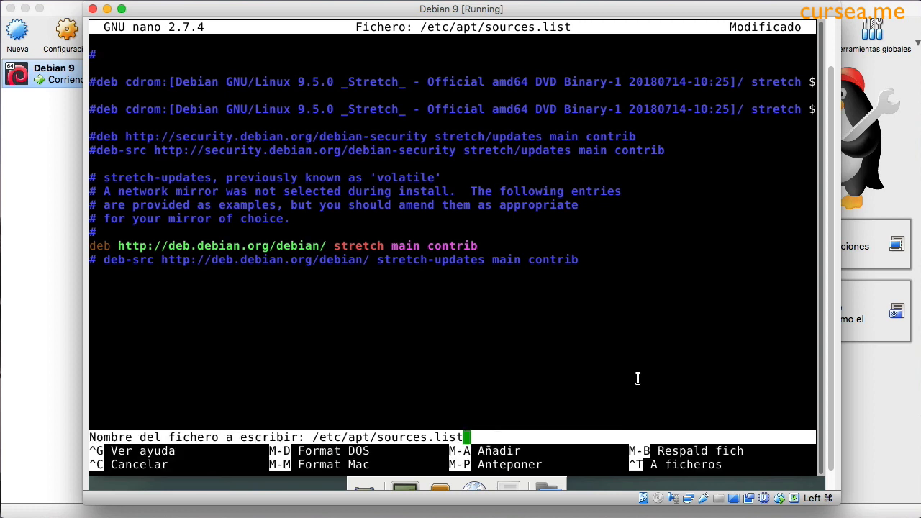
{"action": "key", "text": "Return"}
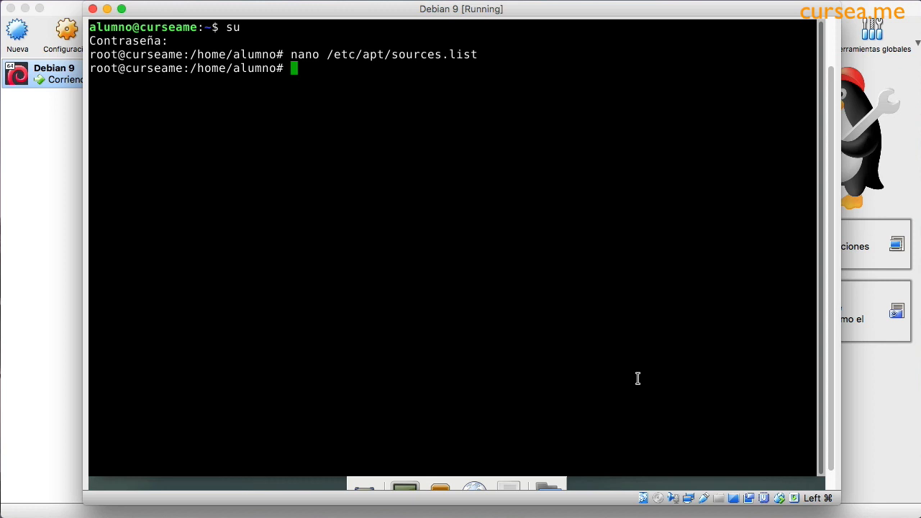
Refresh the package lists with apt-get update and review the command's output
{"action": "type", "text": "apt-get"}
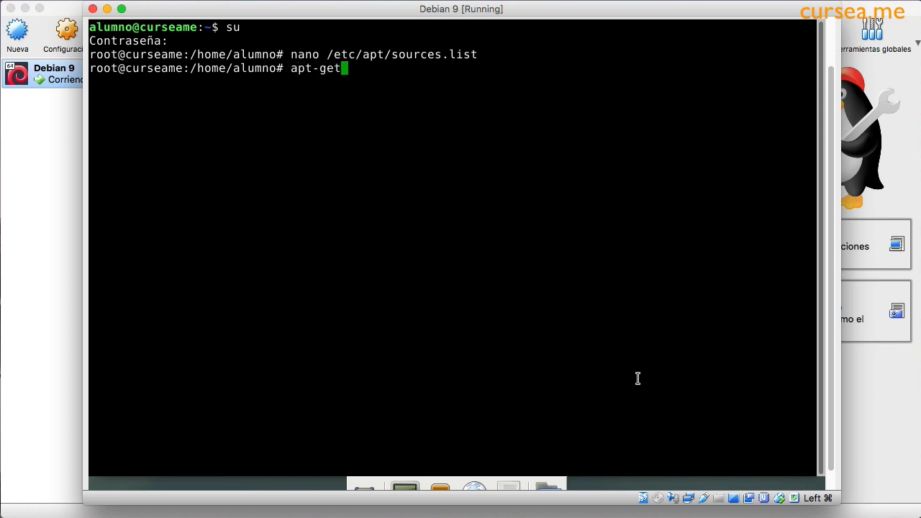
{"action": "type", "text": " update"}
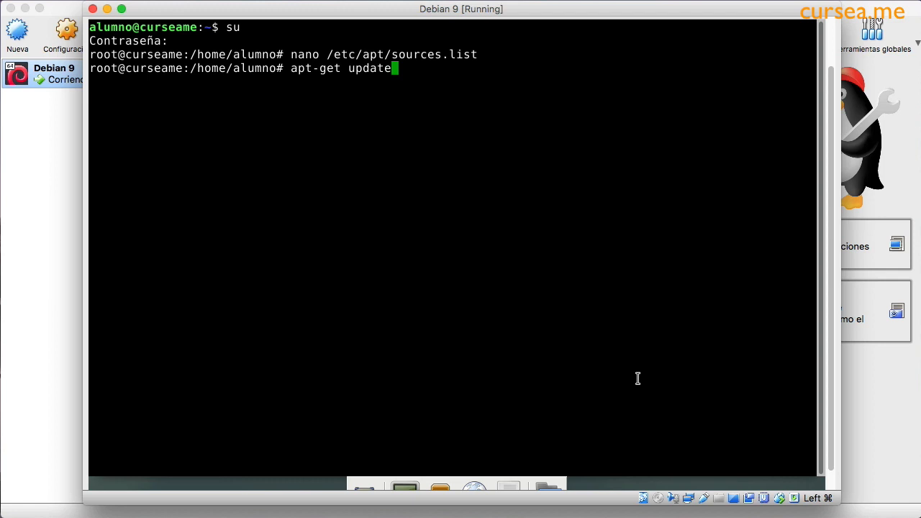
{"action": "key", "text": "Return"}
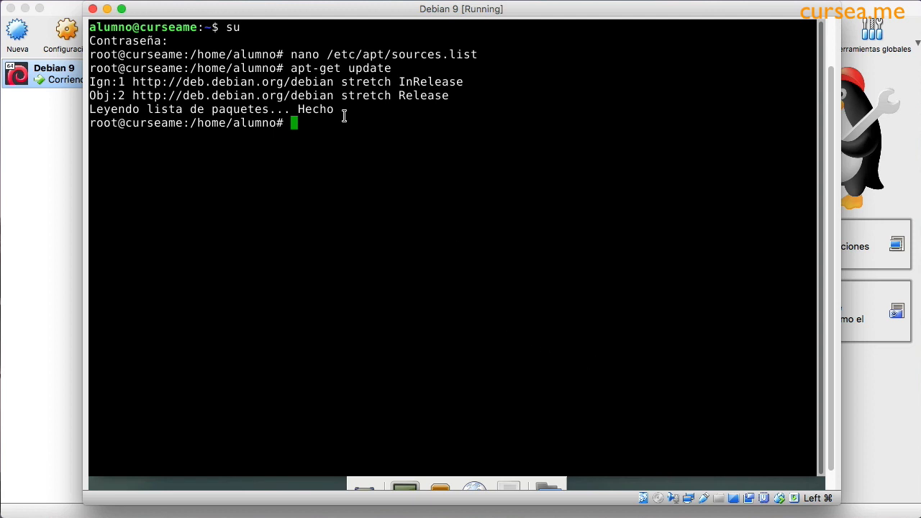
{"action": "left_click_drag", "start_coordinate": [344, 115], "coordinate": [91, 83]}
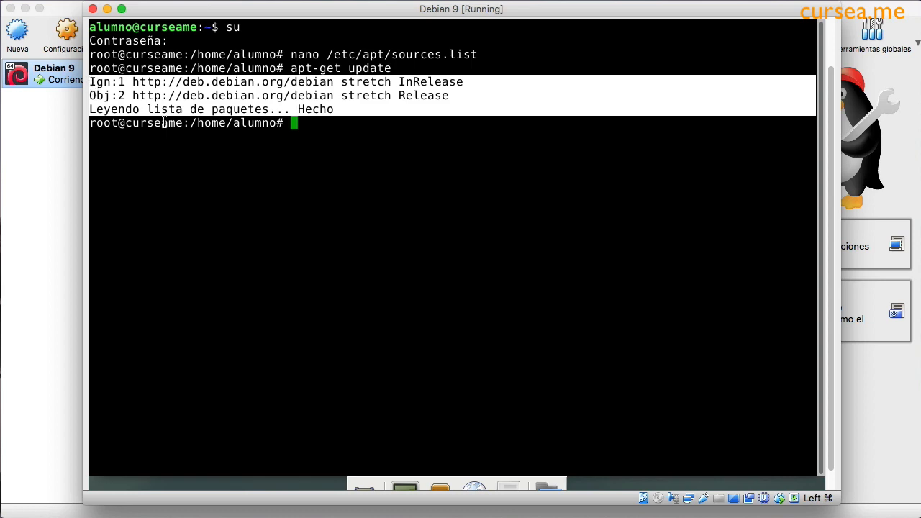
{"action": "left_click", "coordinate": [441, 181]}
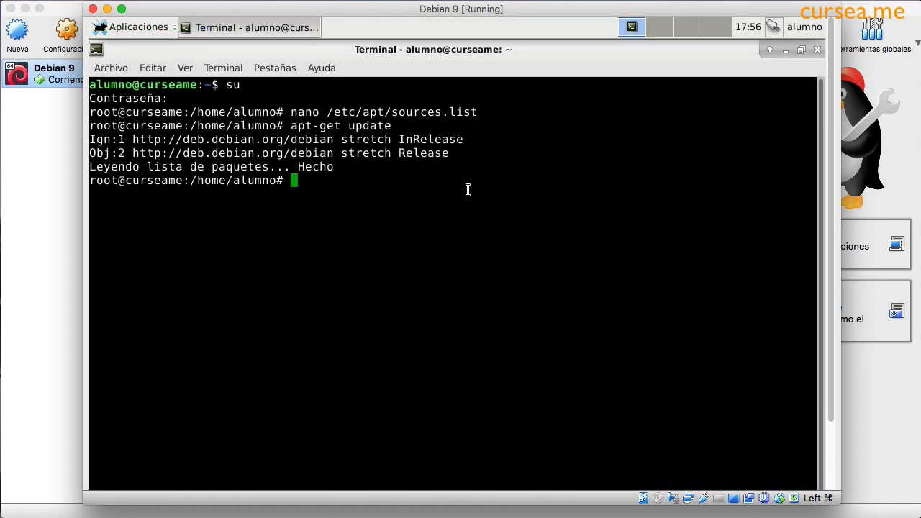
Exit the root session and list the regular user's home directory in long format with ls -l
{"action": "type", "text": "exit"}
{"action": "key", "text": "Return"}
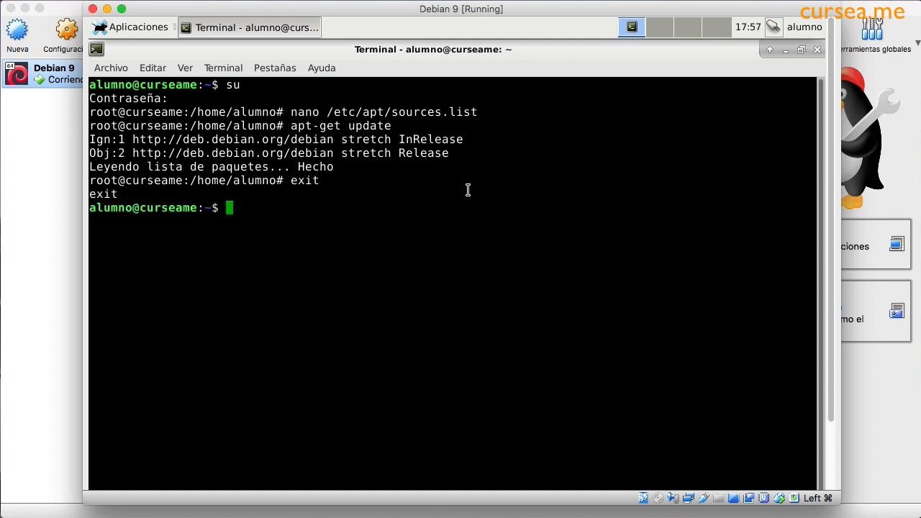
{"action": "type", "text": "ls -l"}
{"action": "key", "text": "Return"}
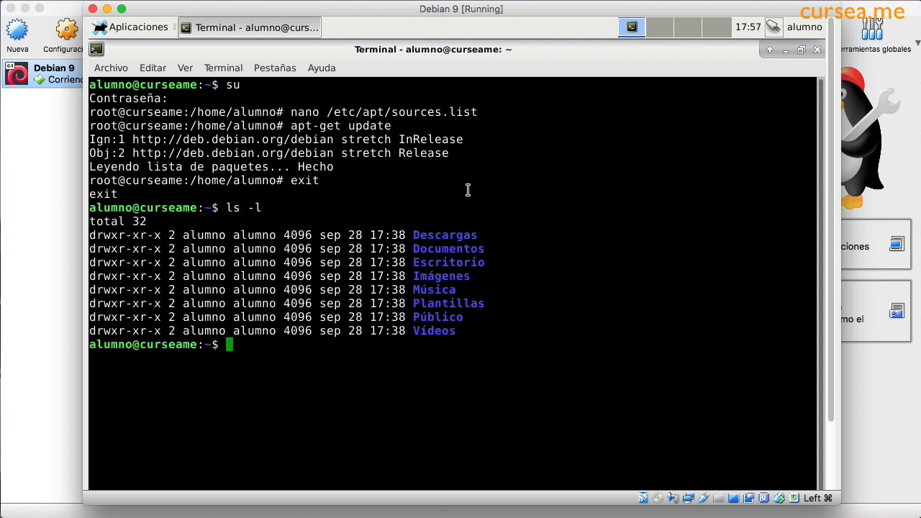
{"action": "left_click_drag", "start_coordinate": [481, 343], "coordinate": [384, 238]}
{"action": "left_click", "coordinate": [357, 211]}
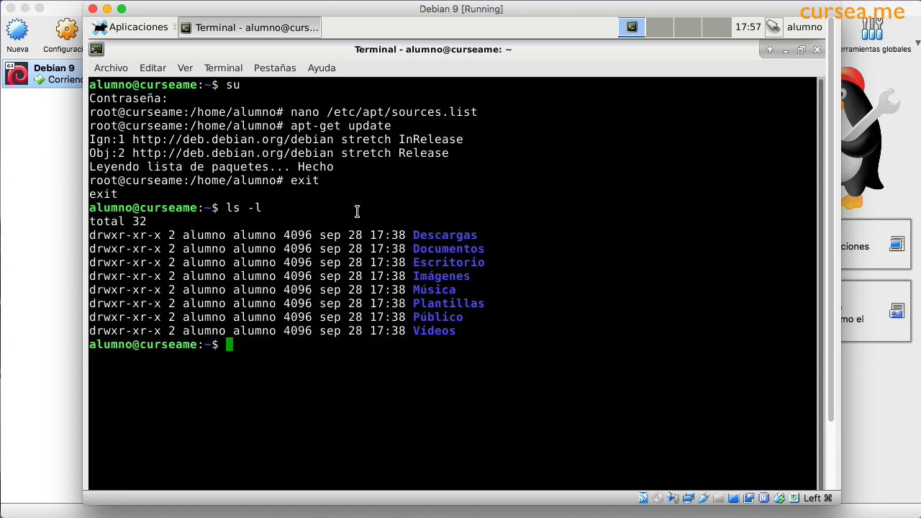